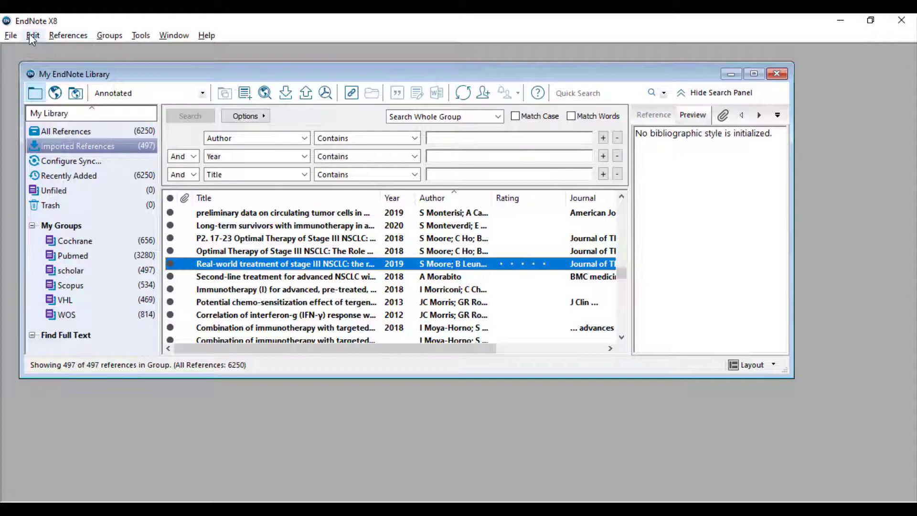
# - Create a new blank output style and add a Journal Article section under Bibliography Templates
pyautogui.click(31, 34)
pyautogui.moveTo(131, 242)
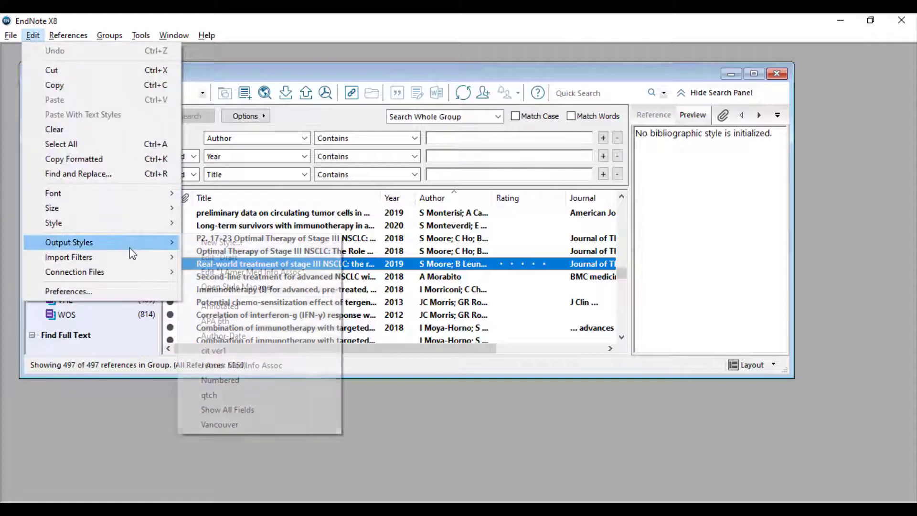
pyautogui.click(207, 240)
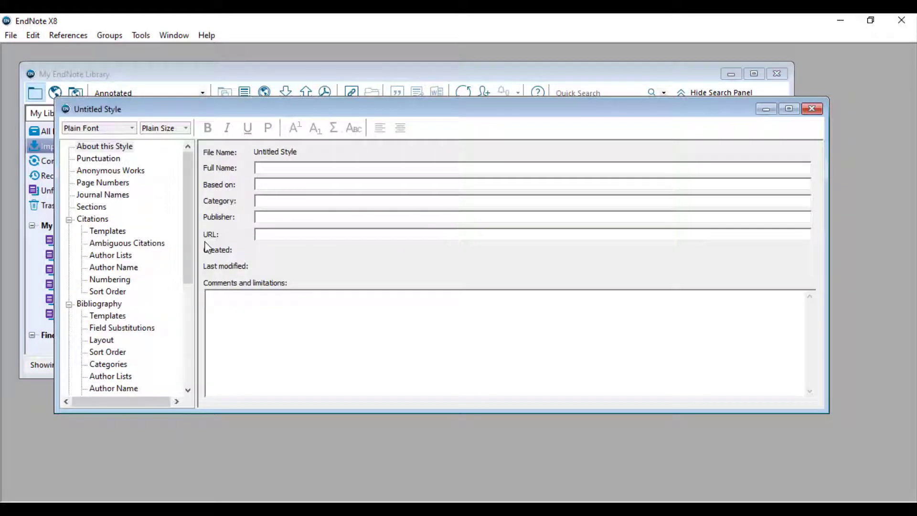
pyautogui.click(107, 308)
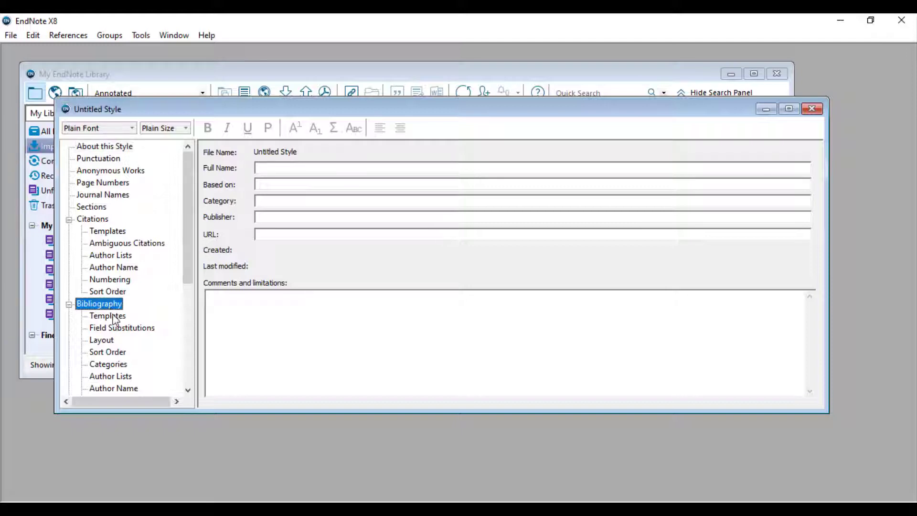
pyautogui.click(114, 317)
pyautogui.click(257, 167)
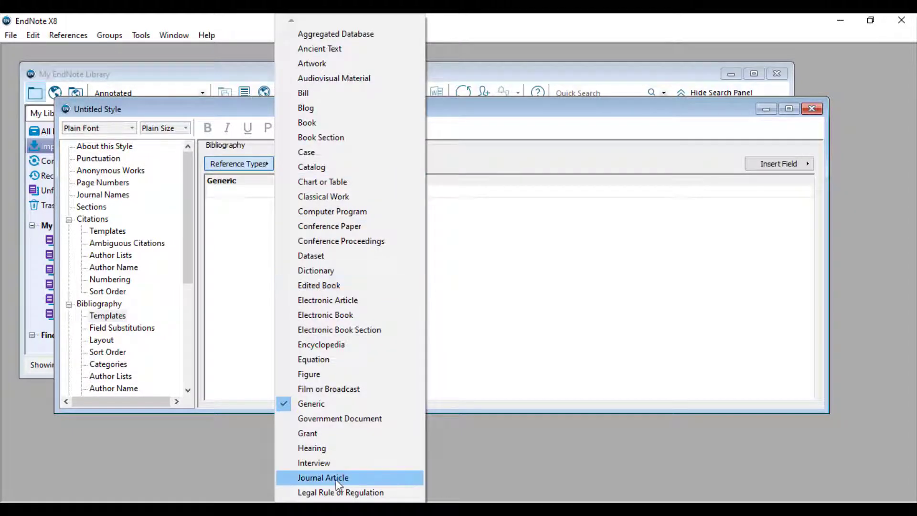
pyautogui.click(336, 478)
# - Insert Title, Author and Year into the Generic template, each followed by a tab
pyautogui.click(255, 190)
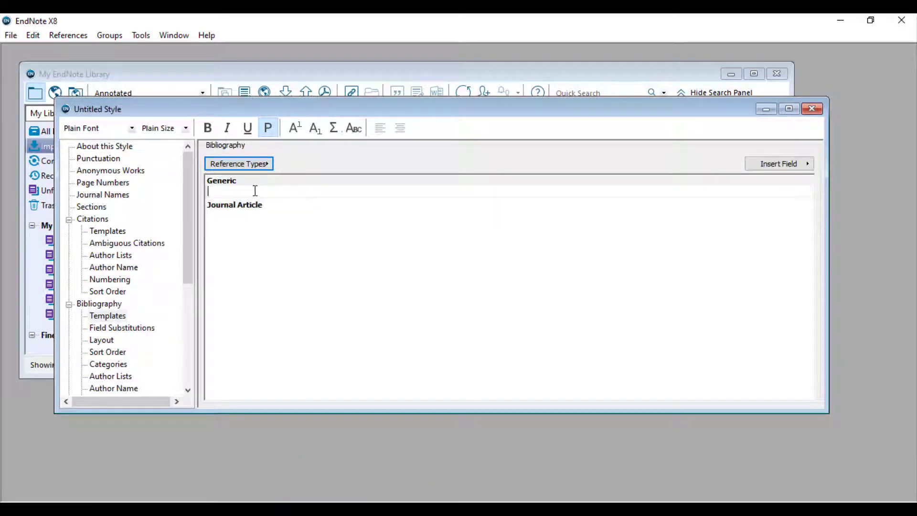
pyautogui.click(773, 163)
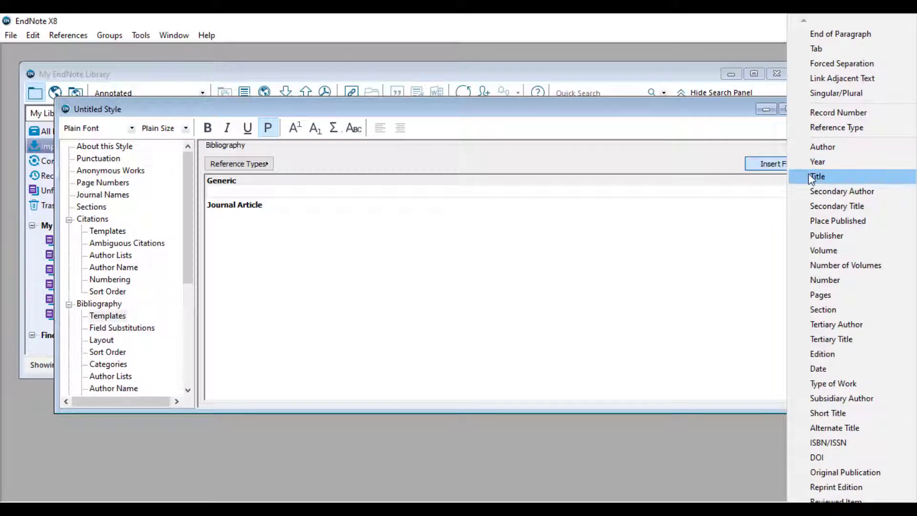
pyautogui.click(814, 177)
pyautogui.click(781, 164)
pyautogui.click(817, 49)
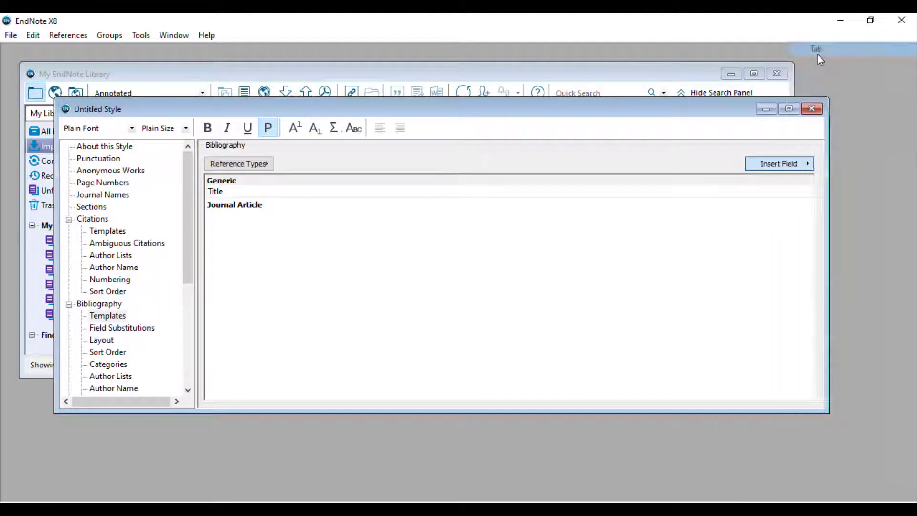
pyautogui.click(798, 168)
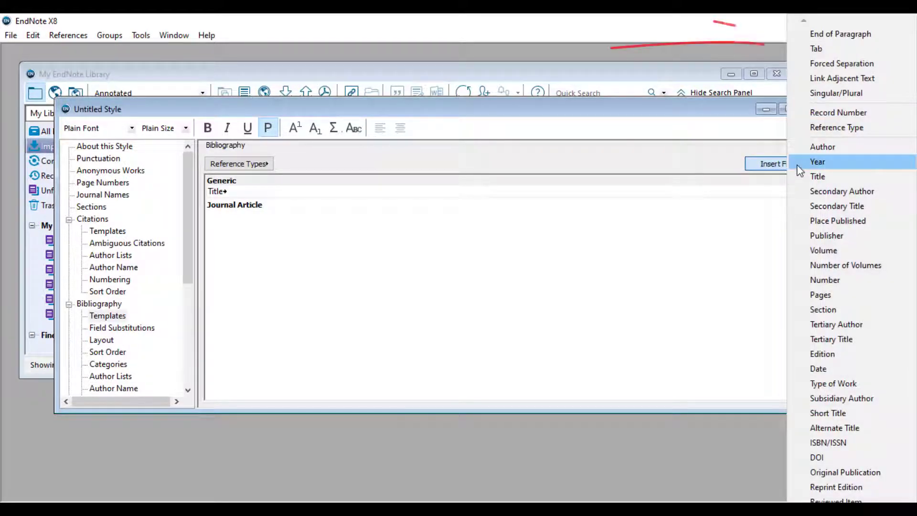
pyautogui.click(806, 147)
pyautogui.click(794, 165)
pyautogui.click(817, 49)
pyautogui.click(808, 164)
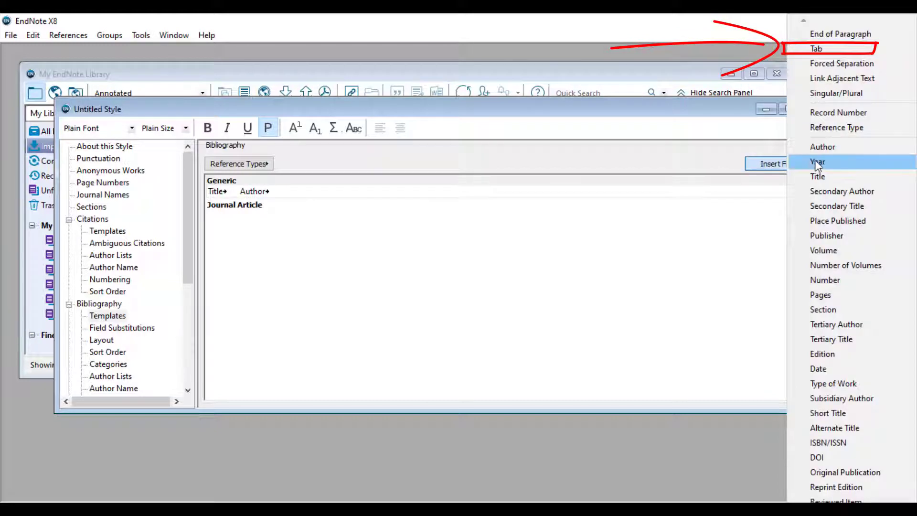
pyautogui.click(816, 162)
pyautogui.click(795, 163)
pyautogui.click(816, 50)
# - Append DOI, URL and Abstract with tab separators, then close the style editor
pyautogui.click(795, 163)
pyautogui.click(825, 458)
pyautogui.click(784, 167)
pyautogui.click(817, 50)
pyautogui.click(786, 163)
pyautogui.scroll(-7, 815, 429)
pyautogui.click(815, 434)
pyautogui.click(800, 166)
pyautogui.click(816, 48)
pyautogui.click(783, 164)
pyautogui.scroll(-3, 831, 478)
pyautogui.scroll(-3, 826, 492)
pyautogui.click(815, 421)
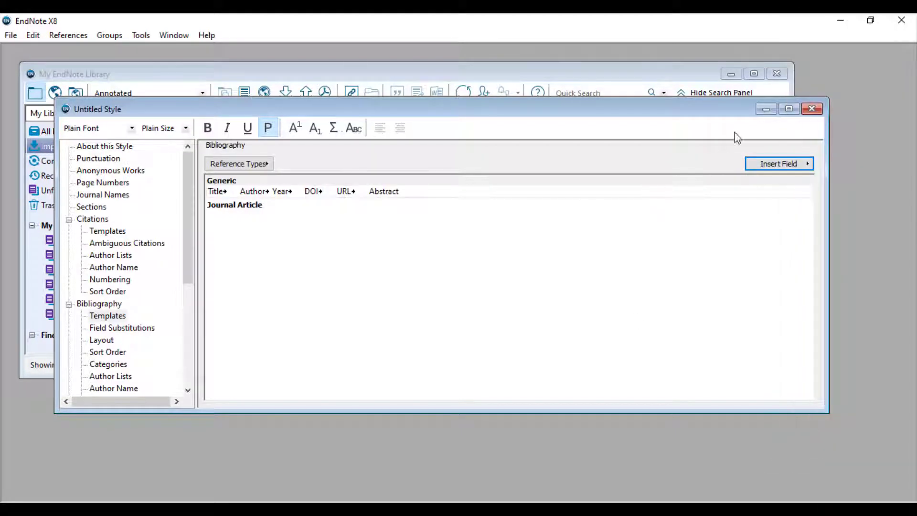
pyautogui.click(812, 110)
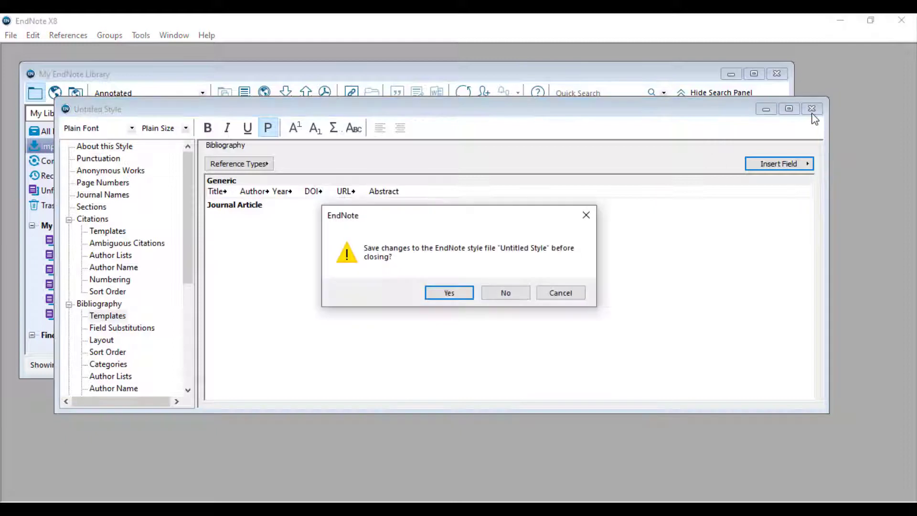
# - Save the new output style under the name 'screening'
pyautogui.click(456, 292)
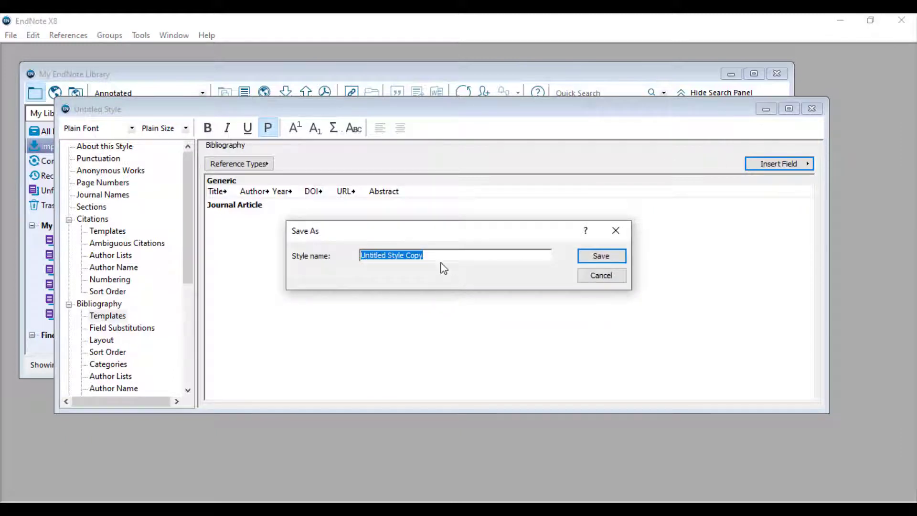
pyautogui.press('BackSpace')
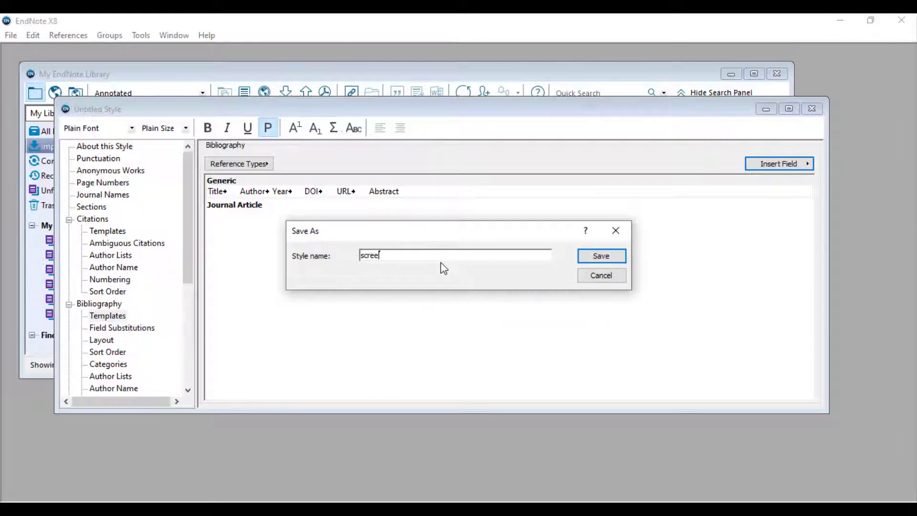
pyautogui.click(601, 257)
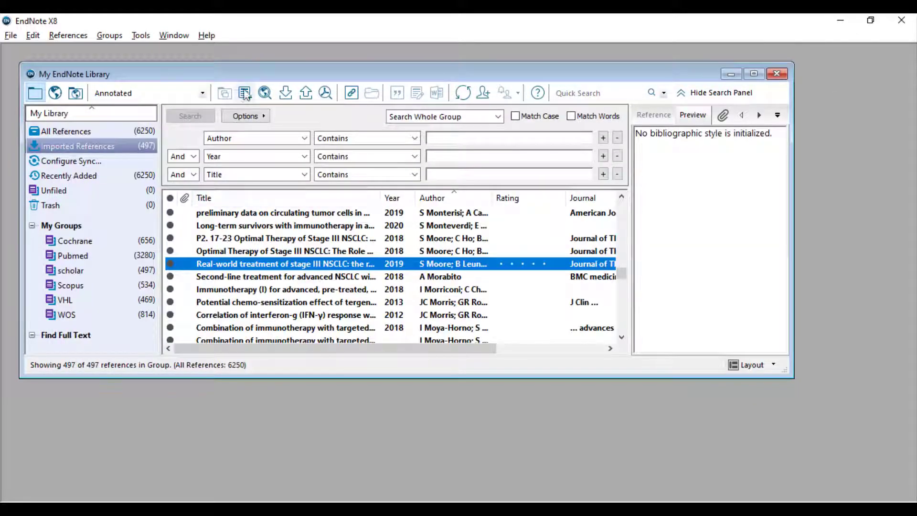
# - Search the style list for 'scree' and apply the screening style to the library
pyautogui.click(203, 94)
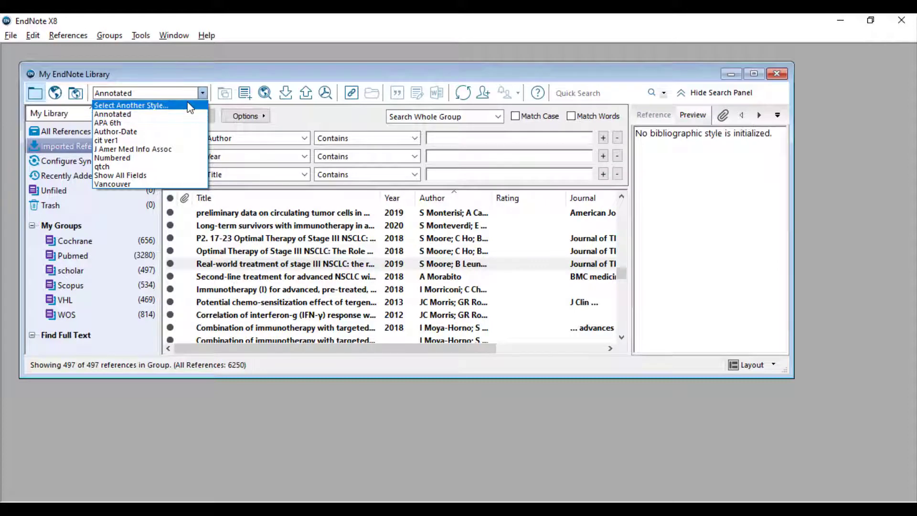
pyautogui.click(186, 105)
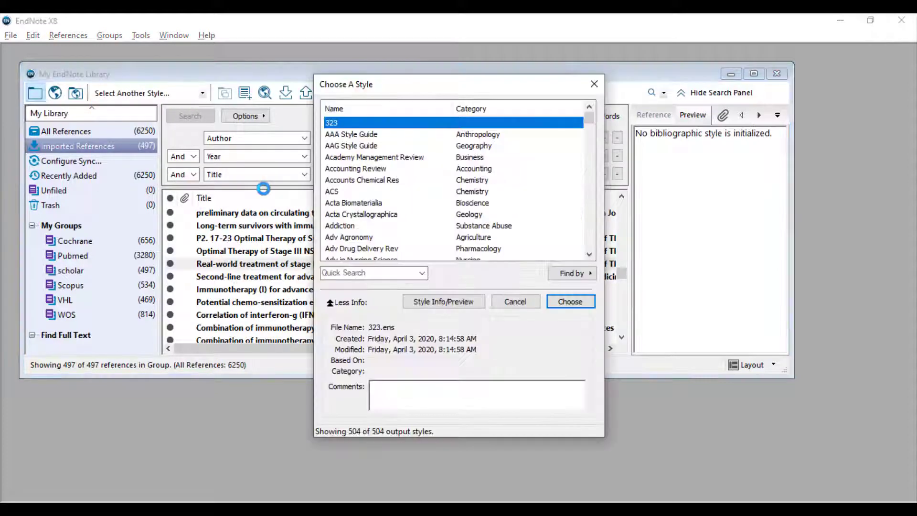
pyautogui.click(344, 274)
pyautogui.write('scree')
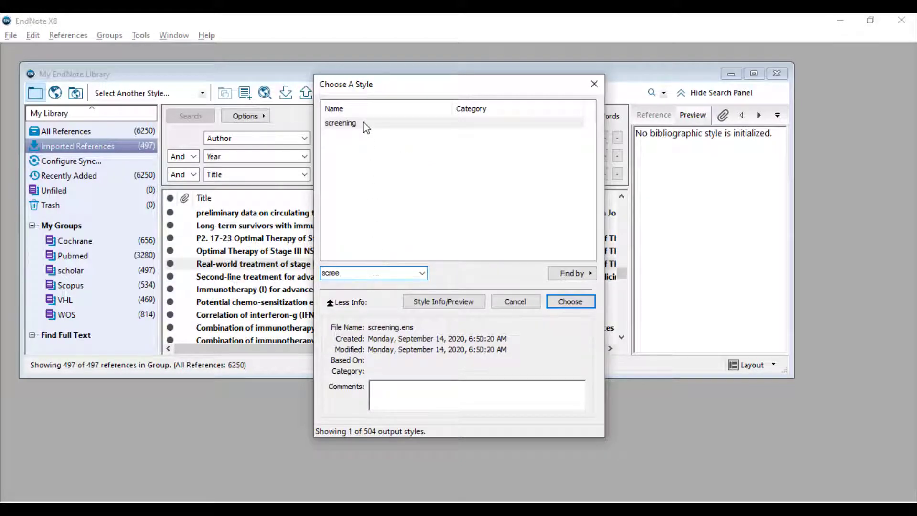
pyautogui.doubleClick(366, 126)
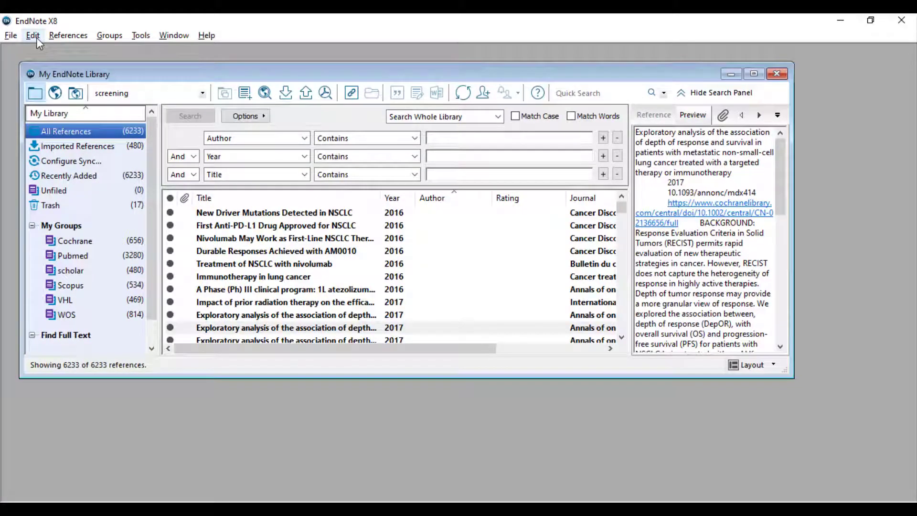
# - Set the duplicate-matching preferences to compare Author and Title
pyautogui.click(35, 30)
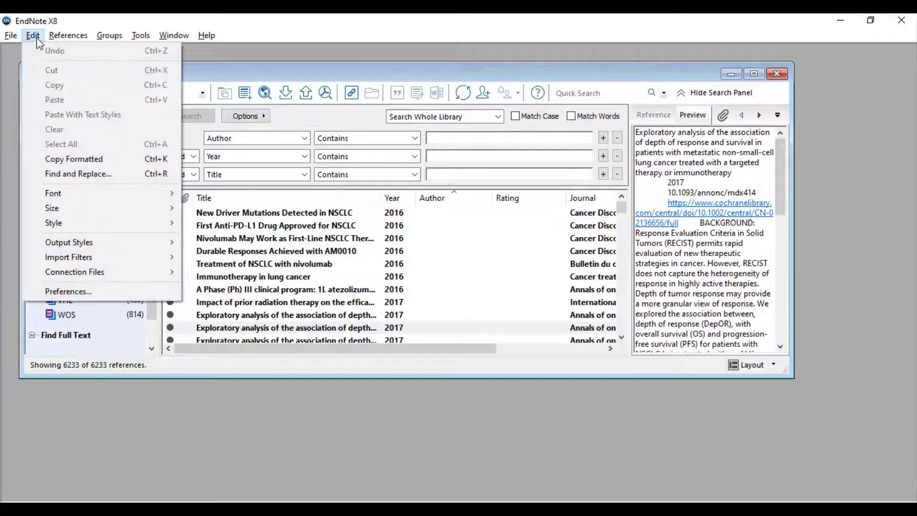
pyautogui.click(80, 292)
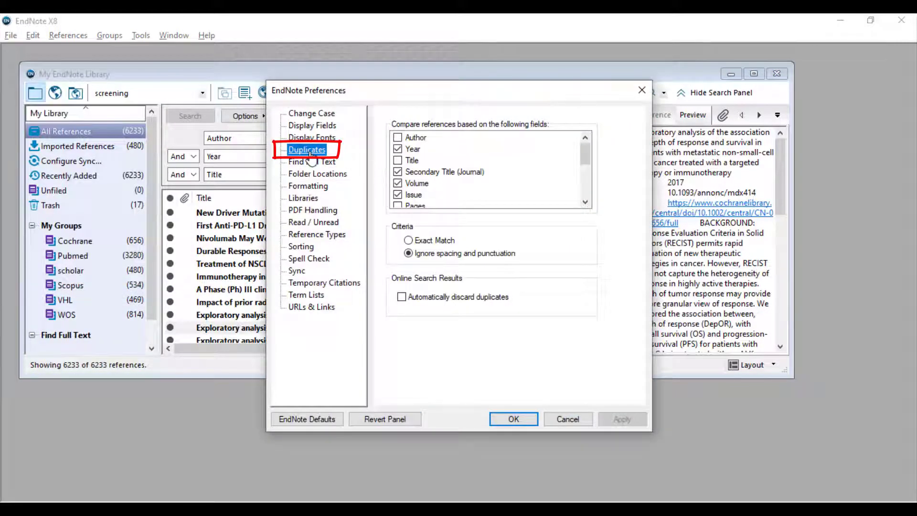
pyautogui.click(398, 137)
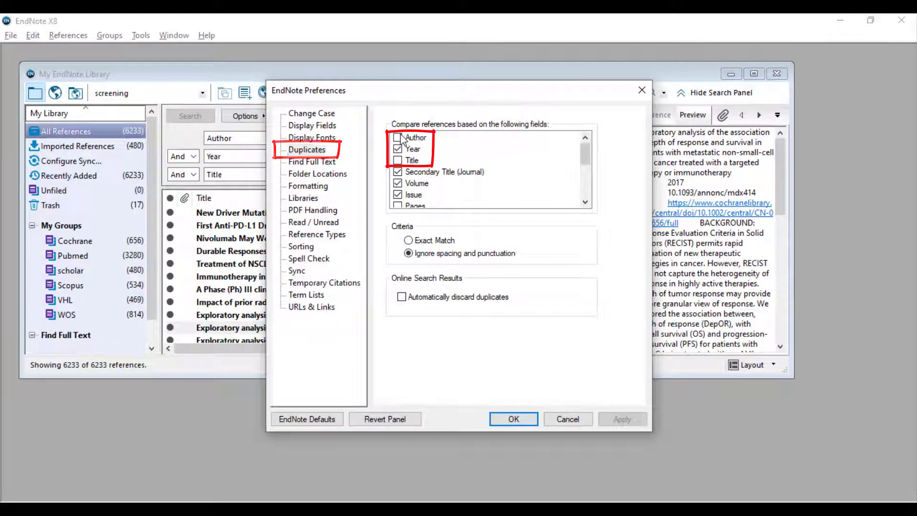
pyautogui.click(398, 161)
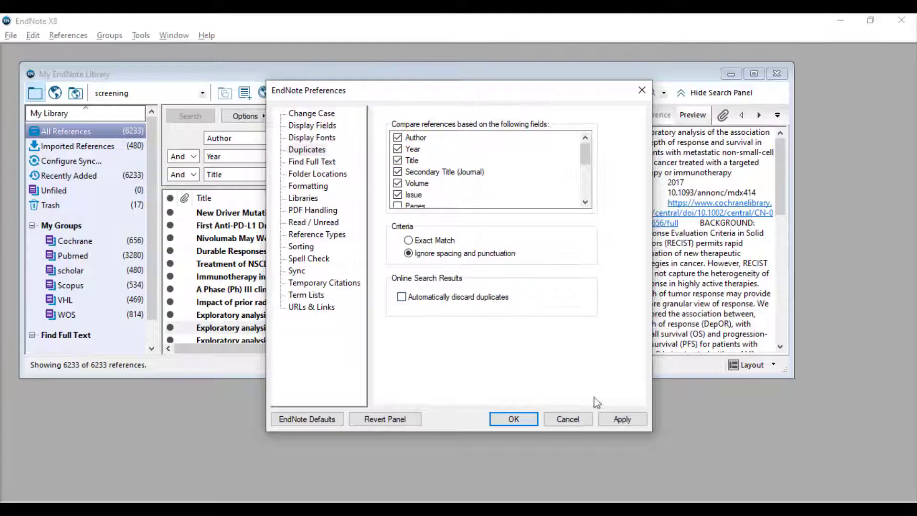
pyautogui.click(526, 415)
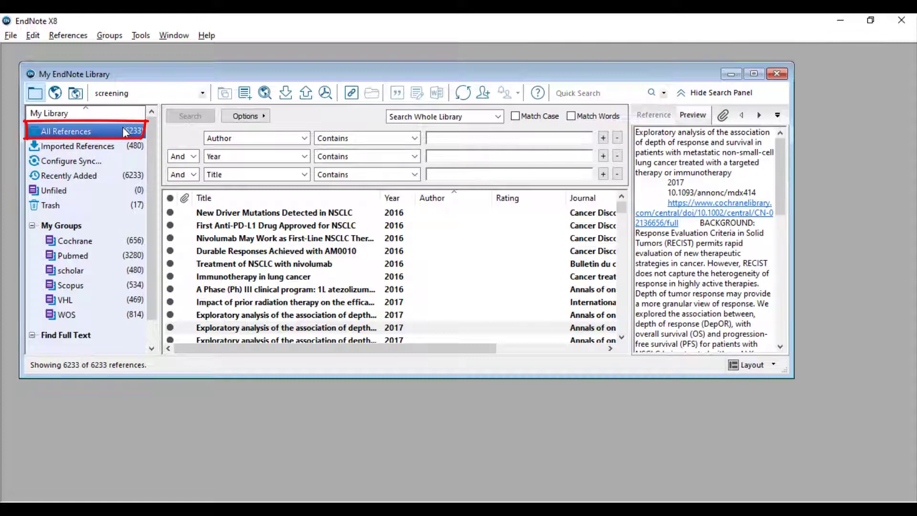
# - Find duplicates and drag the selected duplicate copies to the Trash, leaving 5,842 references
pyautogui.click(68, 35)
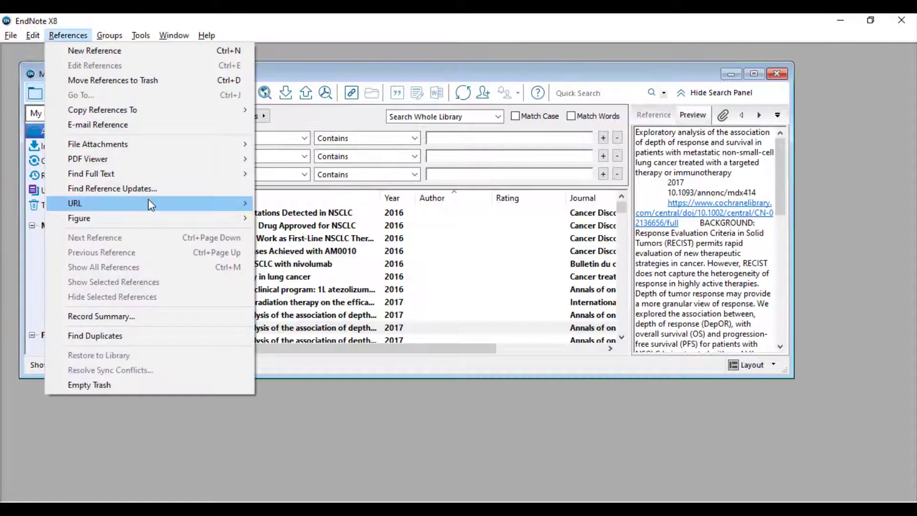
pyautogui.click(130, 333)
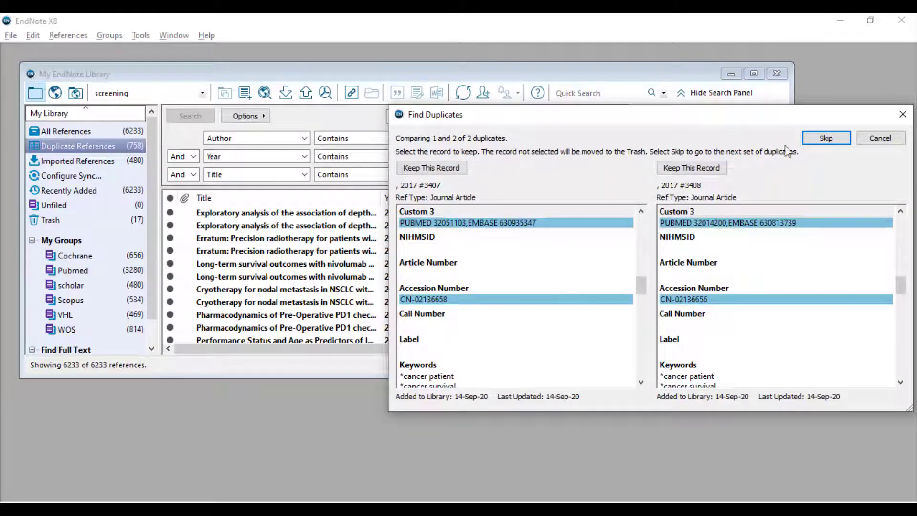
pyautogui.click(880, 138)
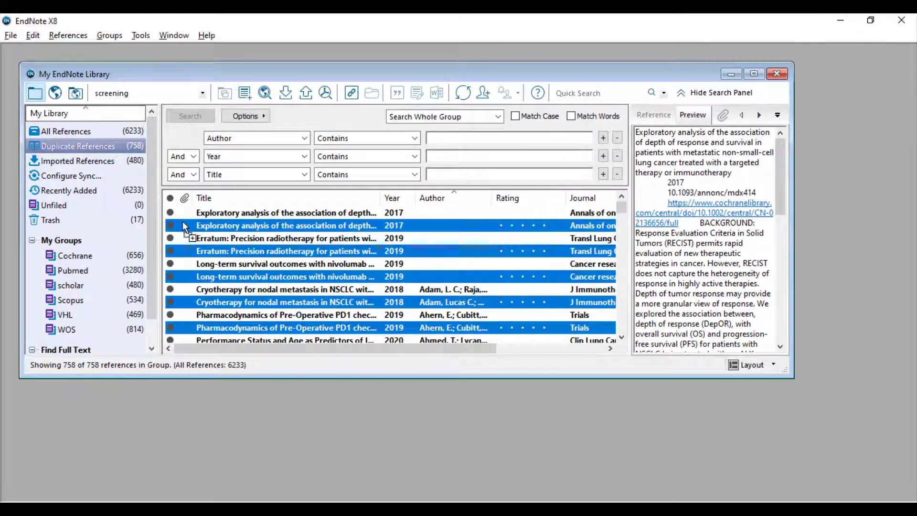
pyautogui.moveTo(182, 220); pyautogui.dragTo(107, 220)
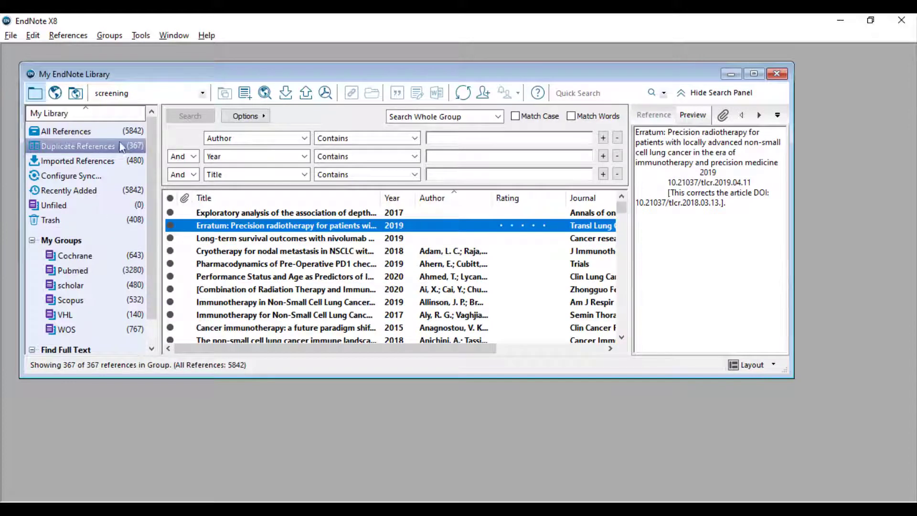
# - Show all references and rerun Find Duplicates, which reports none
pyautogui.click(121, 131)
pyautogui.click(56, 36)
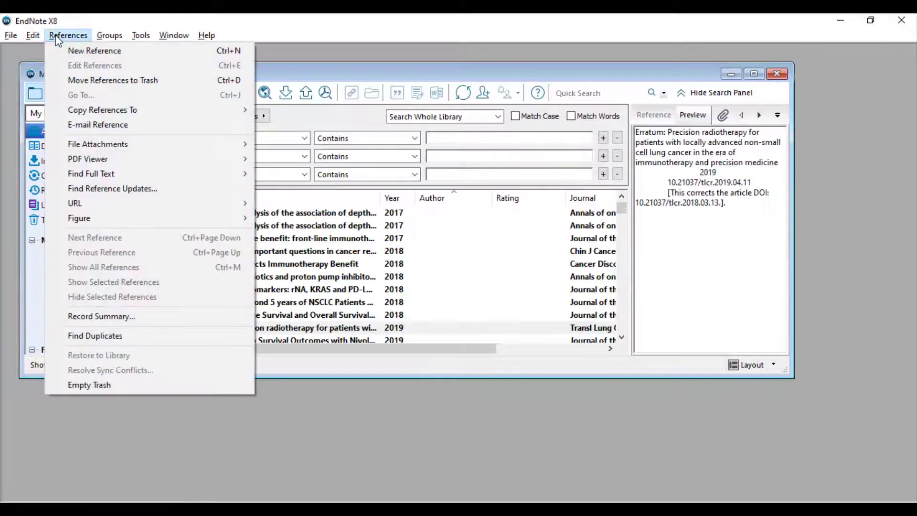
pyautogui.click(143, 336)
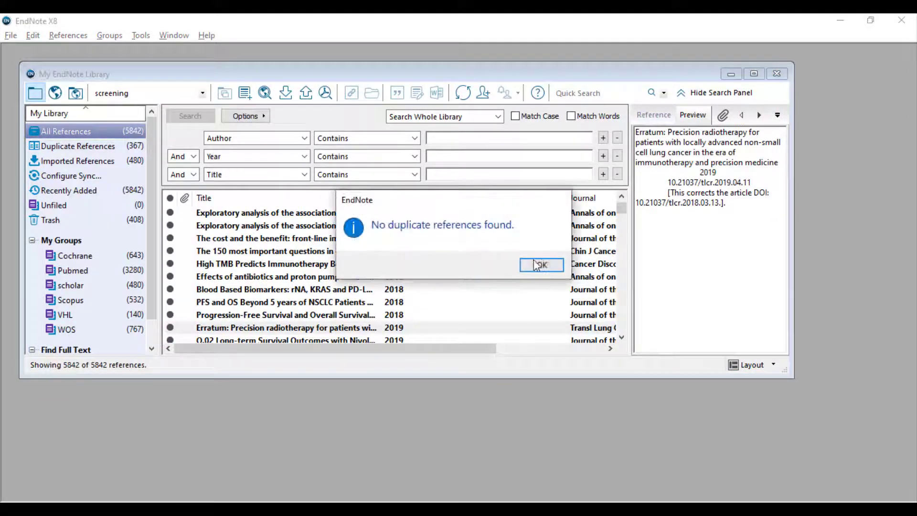
pyautogui.click(540, 266)
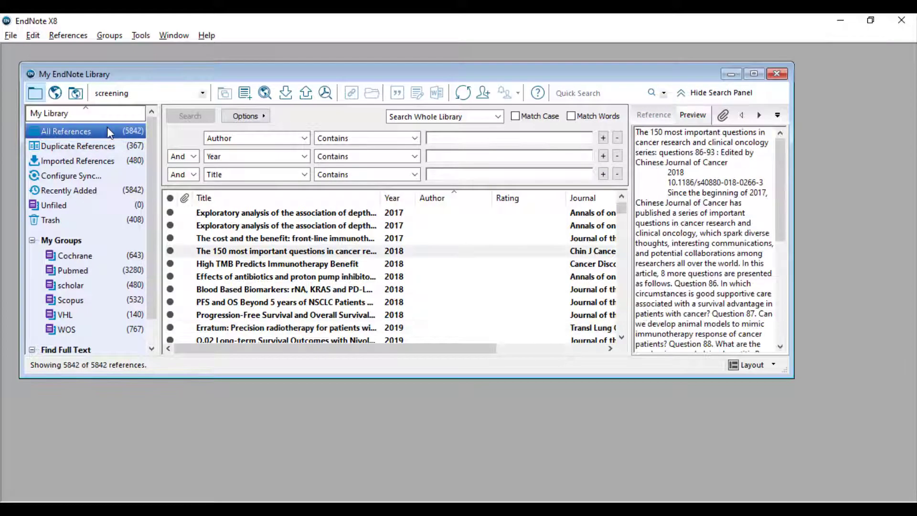
# - Untick Author in the Duplicates preferences so authors are no longer compared
pyautogui.click(31, 35)
pyautogui.click(69, 290)
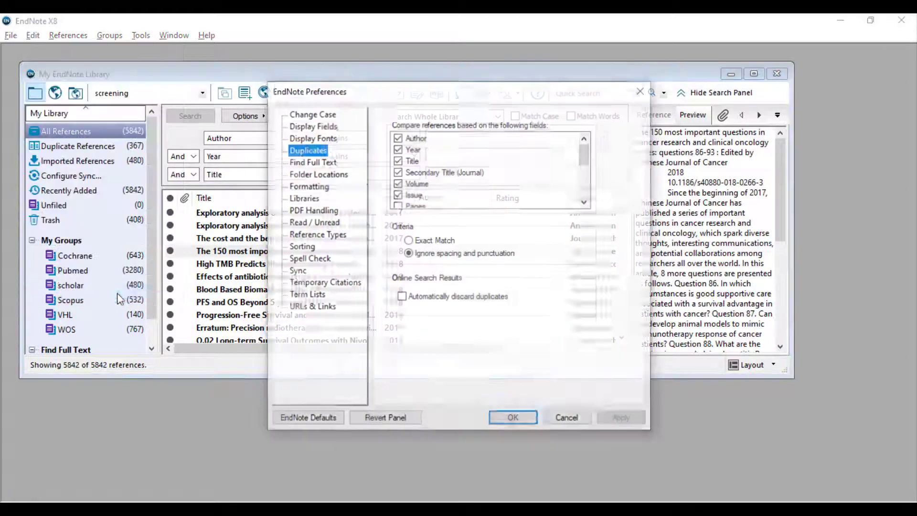
pyautogui.click(398, 137)
pyautogui.click(520, 423)
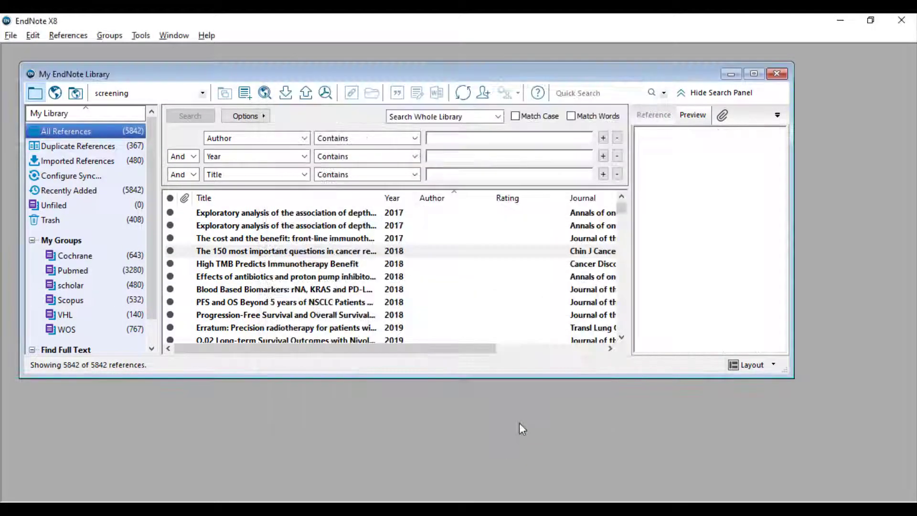
# - Rerun Find Duplicates and trash the selected duplicates, leaving 5,729 references
pyautogui.click(286, 277)
pyautogui.click(67, 35)
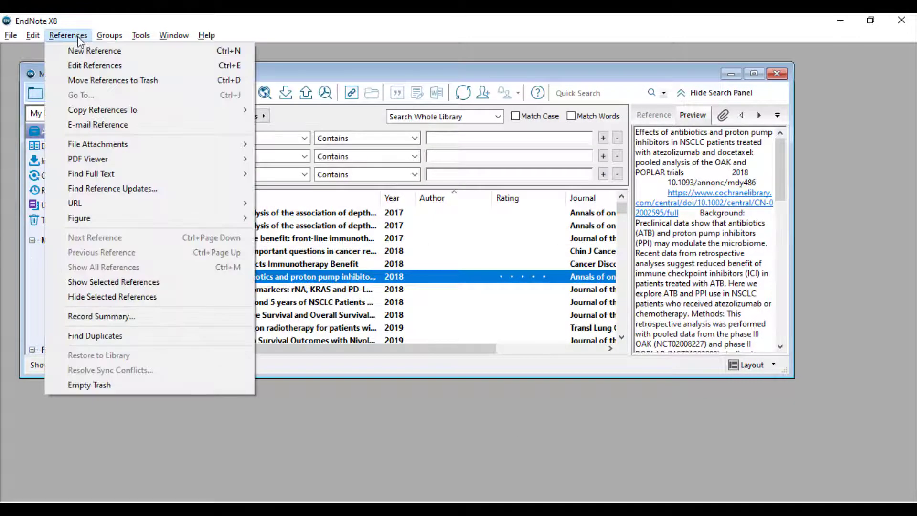
pyautogui.click(125, 334)
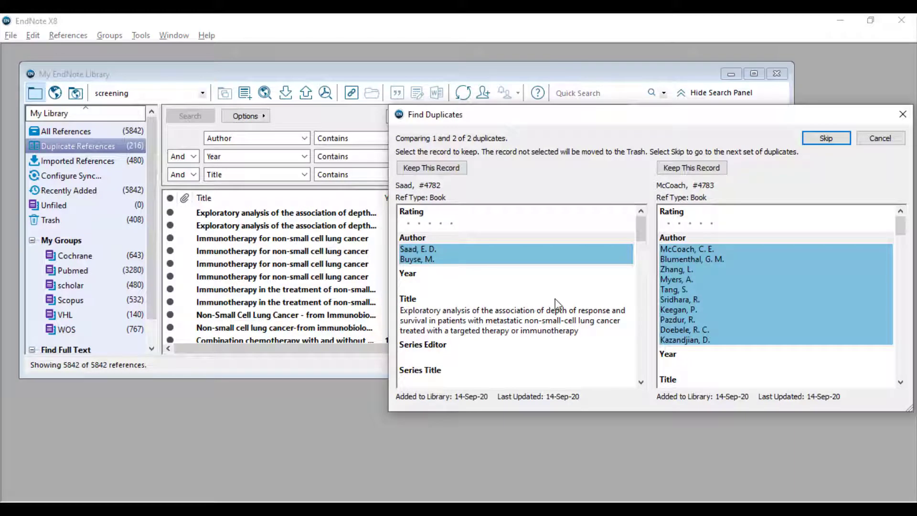
pyautogui.moveTo(904, 230); pyautogui.dragTo(902, 244)
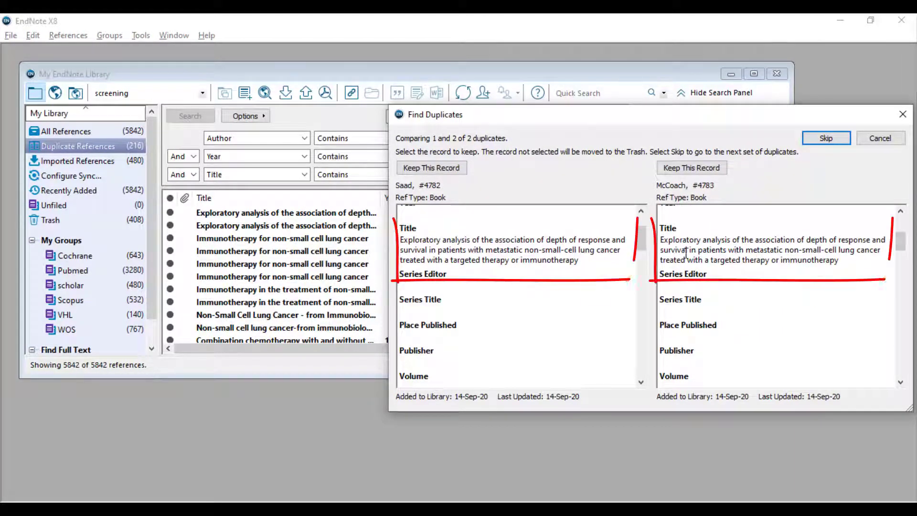
pyautogui.moveTo(901, 241); pyautogui.dragTo(900, 201)
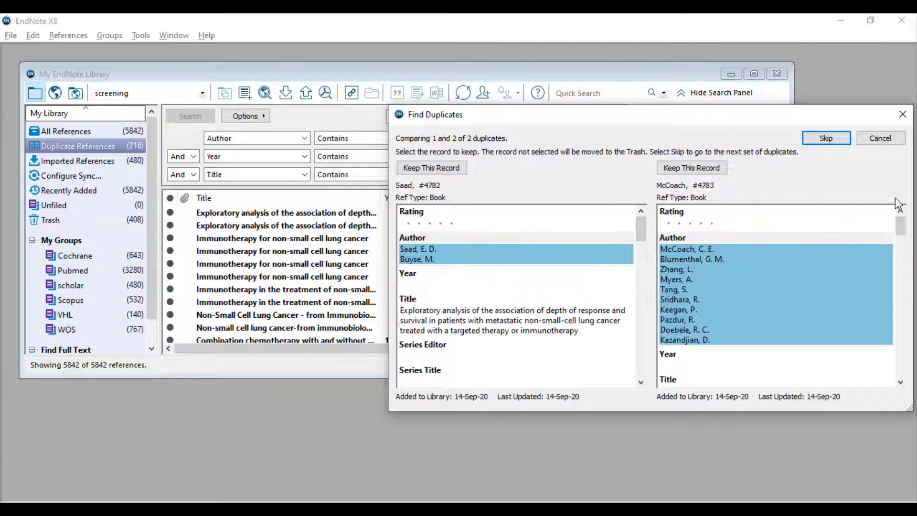
pyautogui.click(880, 138)
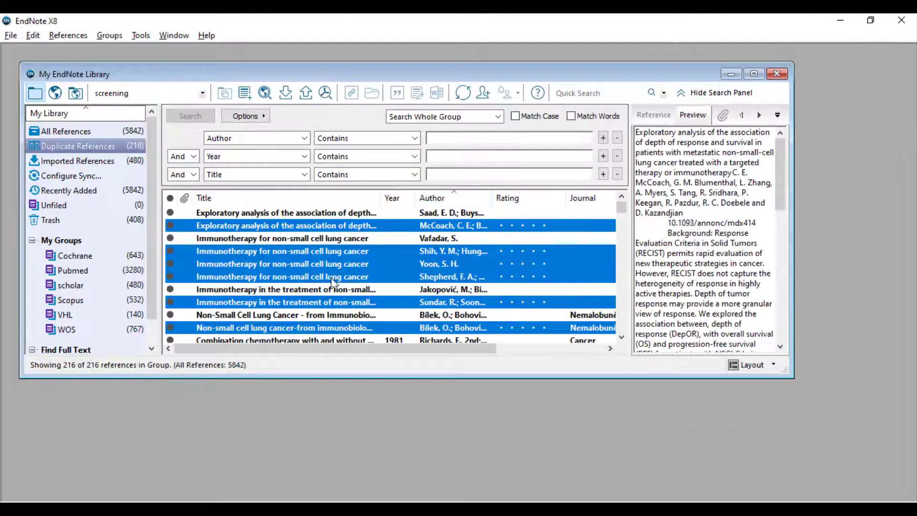
pyautogui.moveTo(335, 260); pyautogui.dragTo(105, 217)
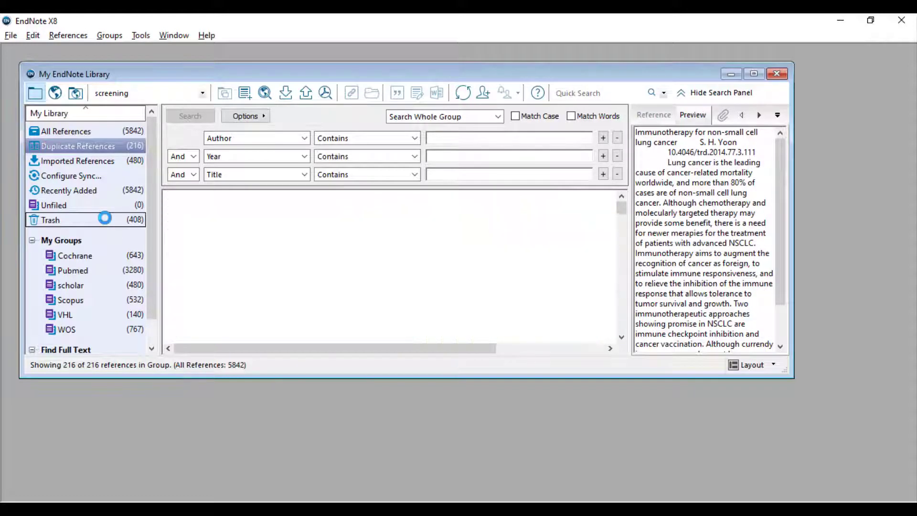
pyautogui.click(233, 243)
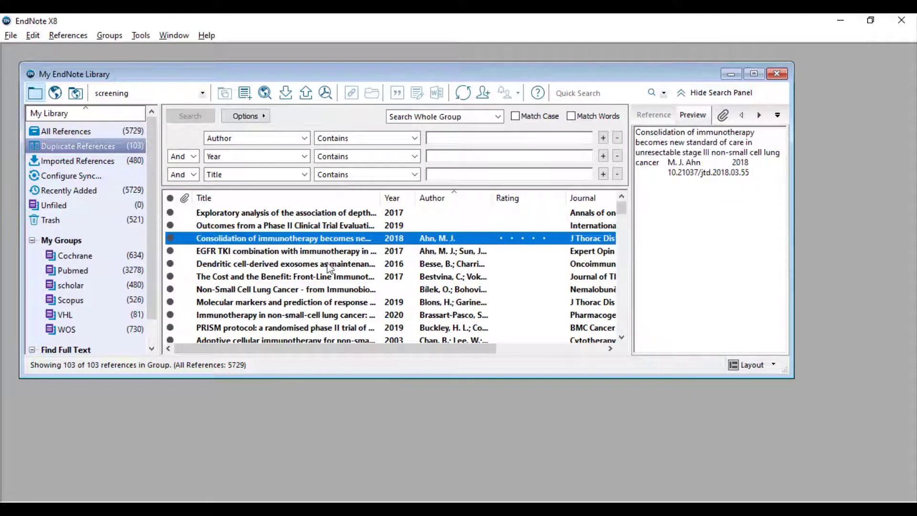
# - Use Find and Replace on Any Field to change every carriage return into '; ' and confirm
pyautogui.click(128, 131)
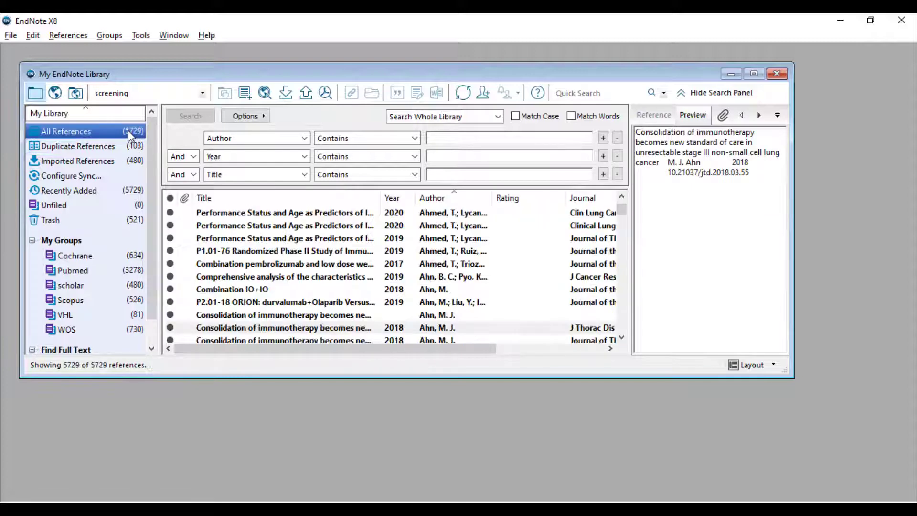
pyautogui.click(284, 264)
pyautogui.click(38, 34)
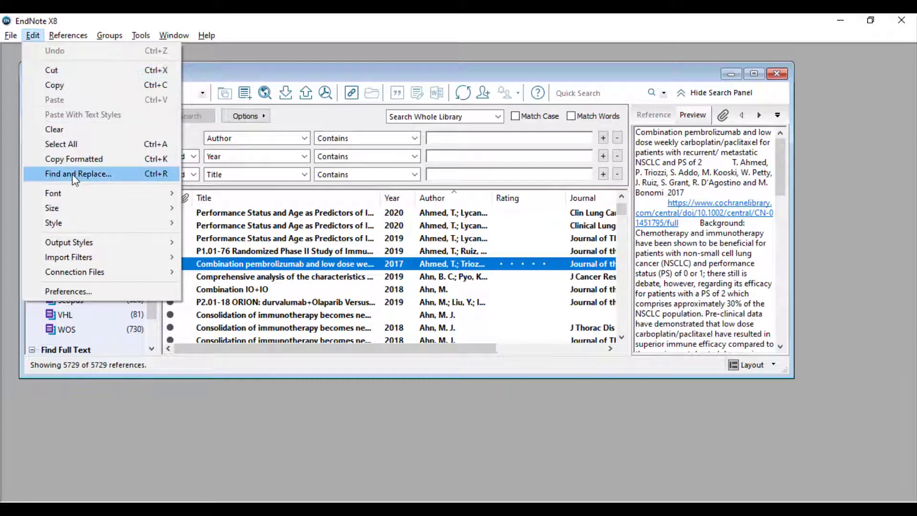
pyautogui.click(72, 174)
pyautogui.click(454, 182)
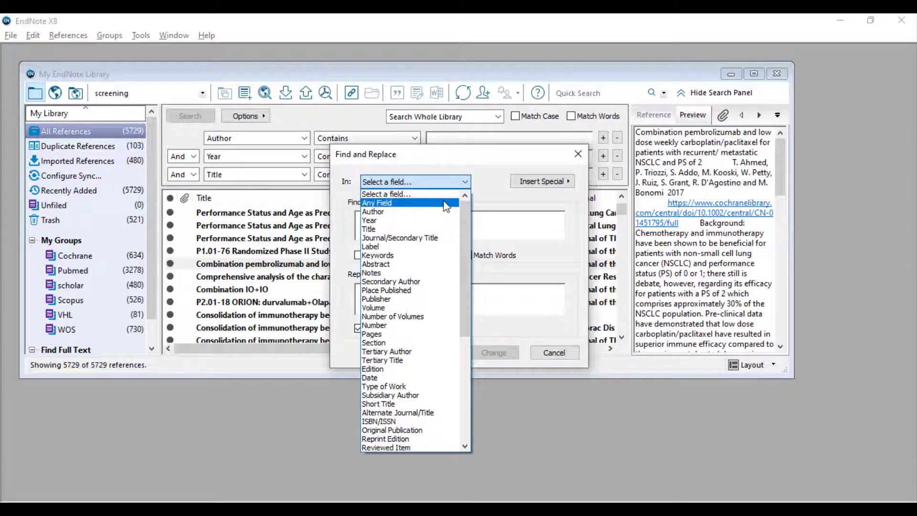
pyautogui.click(378, 202)
pyautogui.click(543, 182)
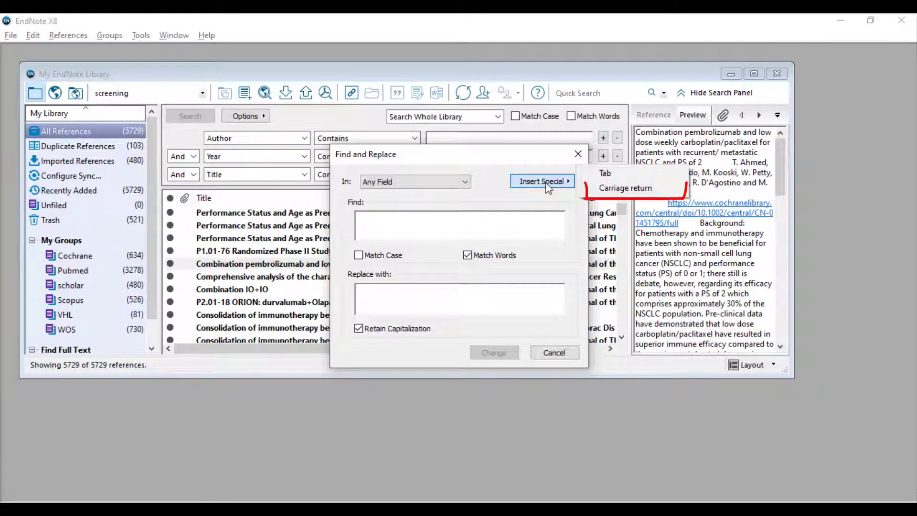
pyautogui.click(604, 190)
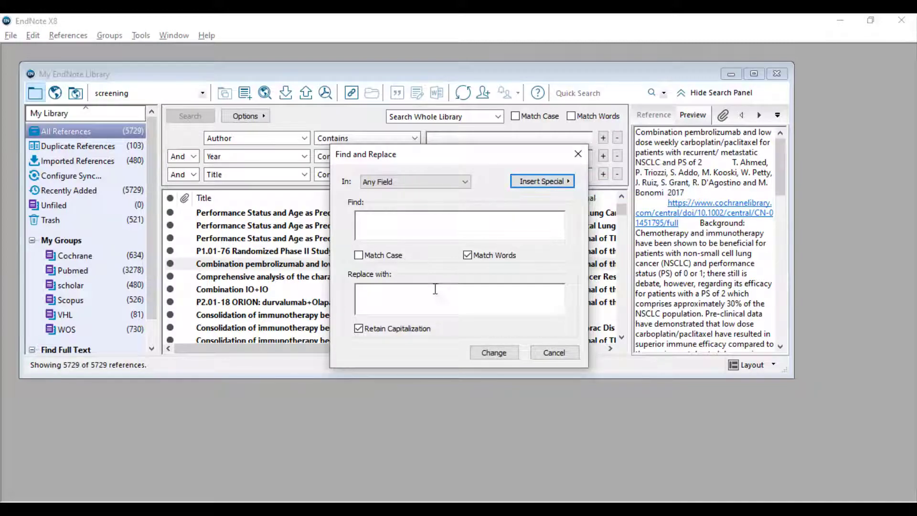
pyautogui.write(';')
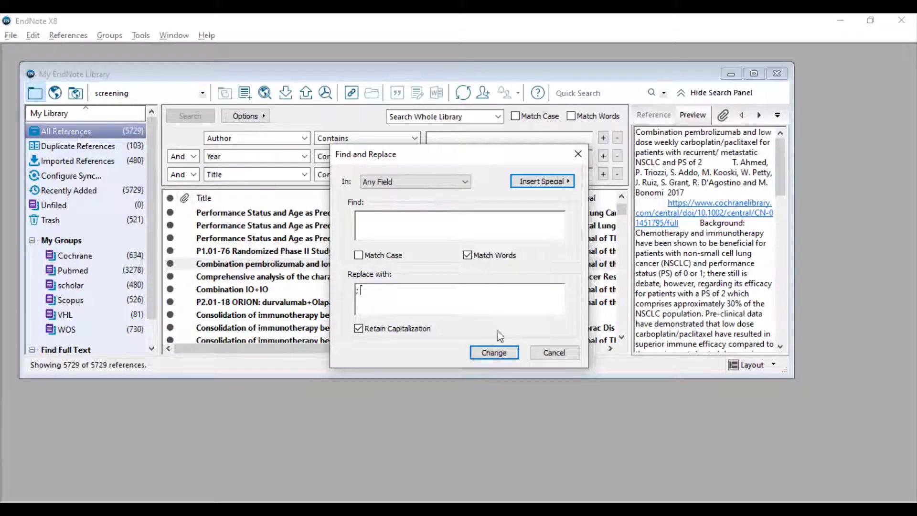
pyautogui.click(494, 354)
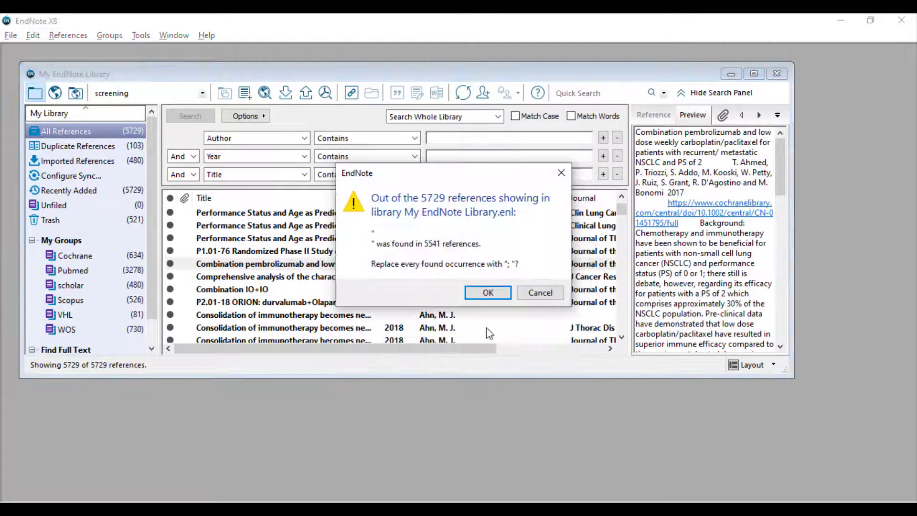
pyautogui.click(480, 292)
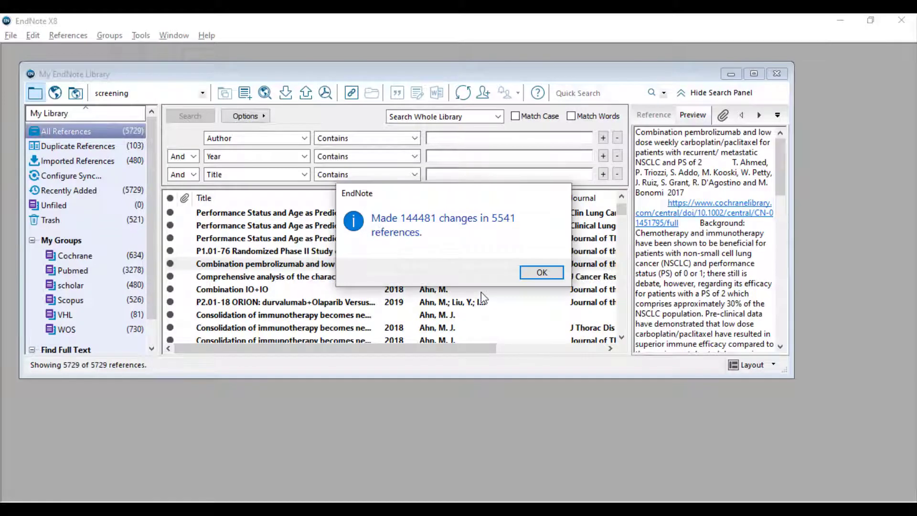
# - Dismiss the change summary and select all references in the library
pyautogui.click(539, 273)
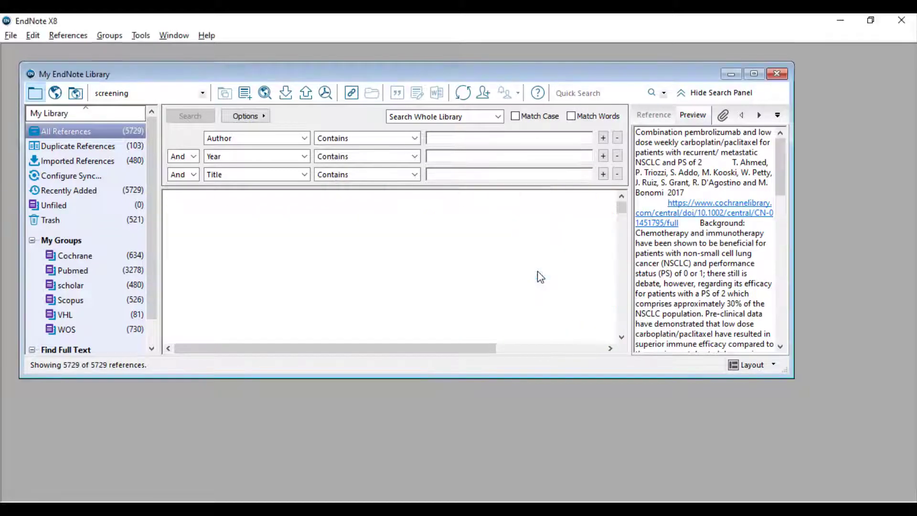
pyautogui.click(301, 249)
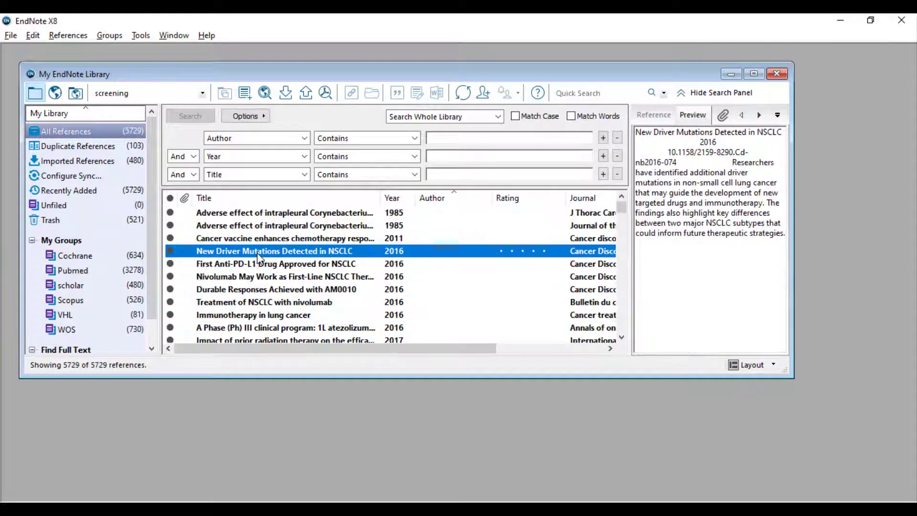
pyautogui.hotkey('ctrl', 'a')
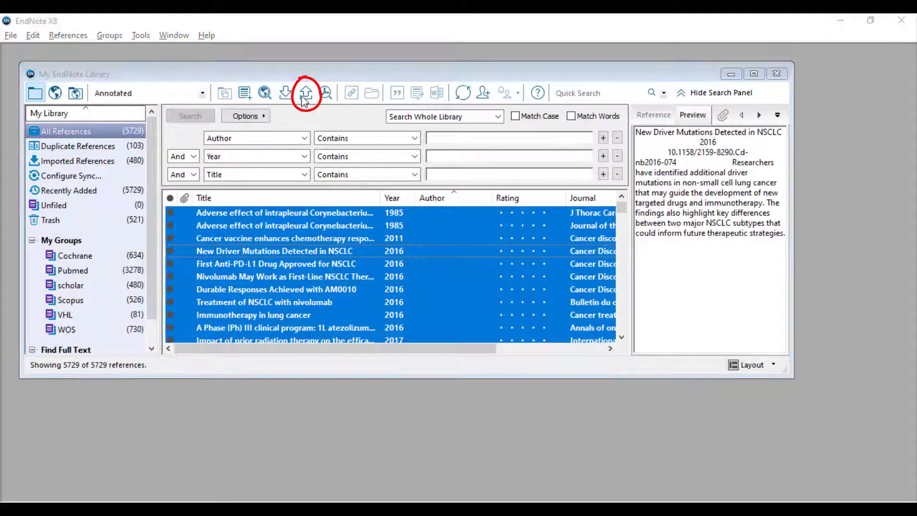
# - Export the references in screening style as plain text Immunotherapy.txt, replacing the existing file
pyautogui.click(306, 93)
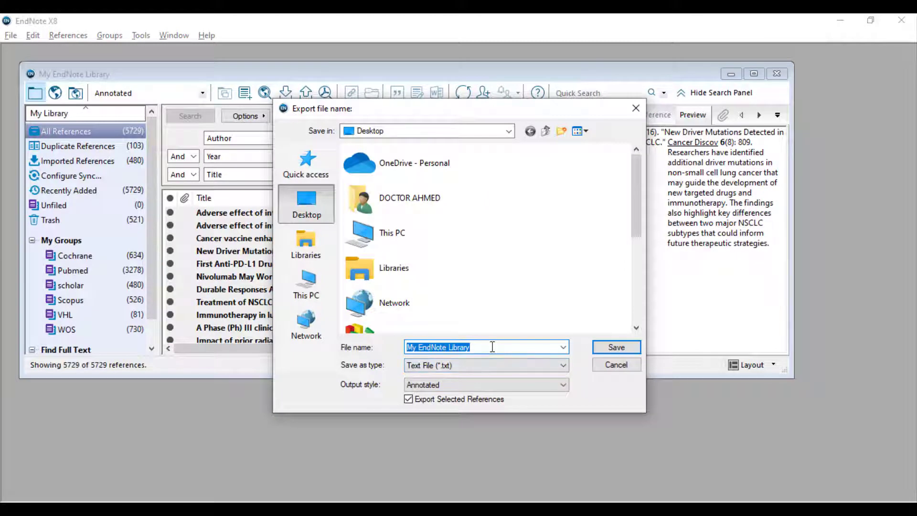
pyautogui.click(481, 387)
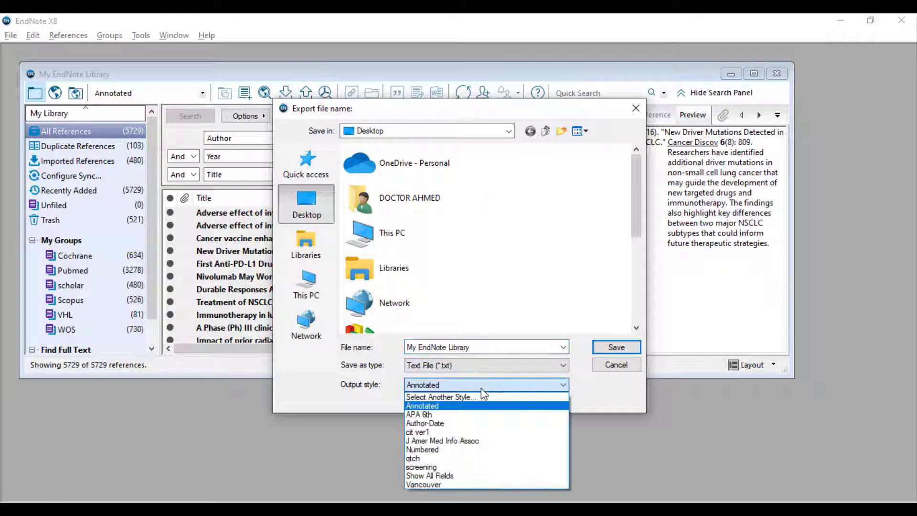
pyautogui.click(423, 466)
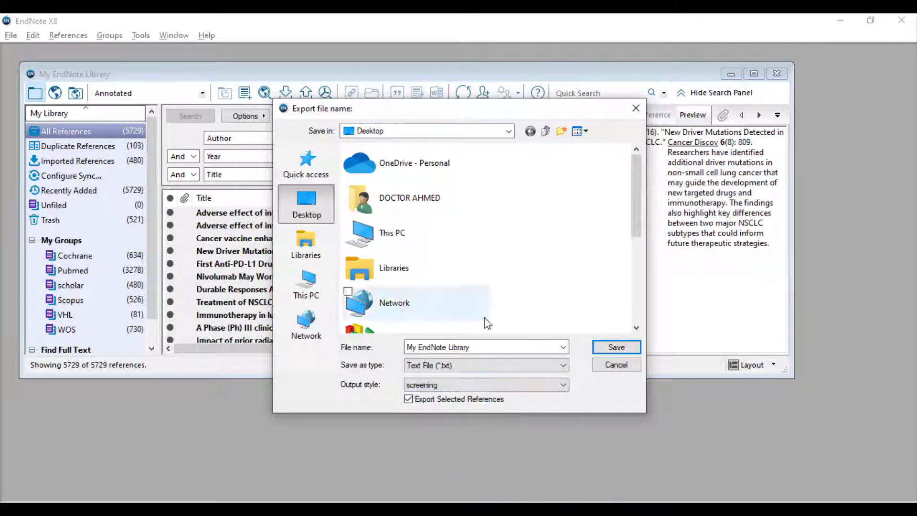
pyautogui.click(481, 344)
pyautogui.write('Im')
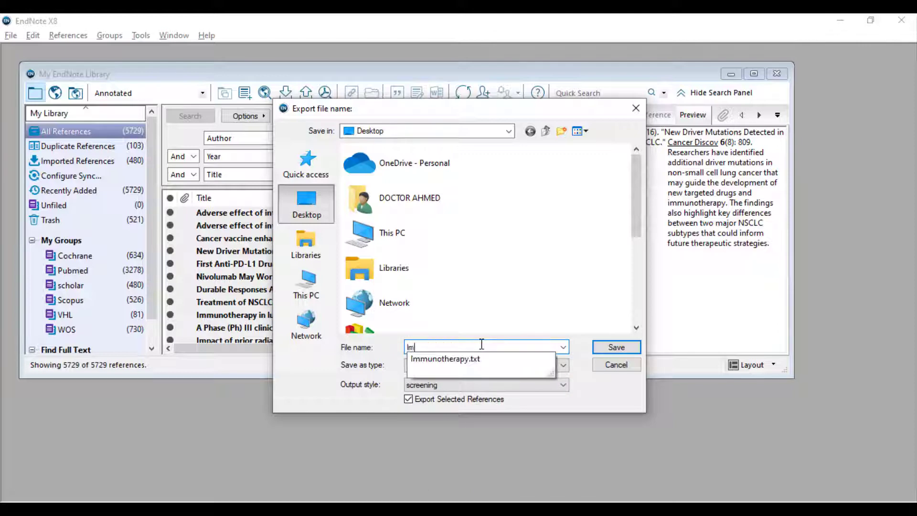
pyautogui.write('m')
pyautogui.click(481, 359)
pyautogui.click(482, 359)
pyautogui.click(481, 359)
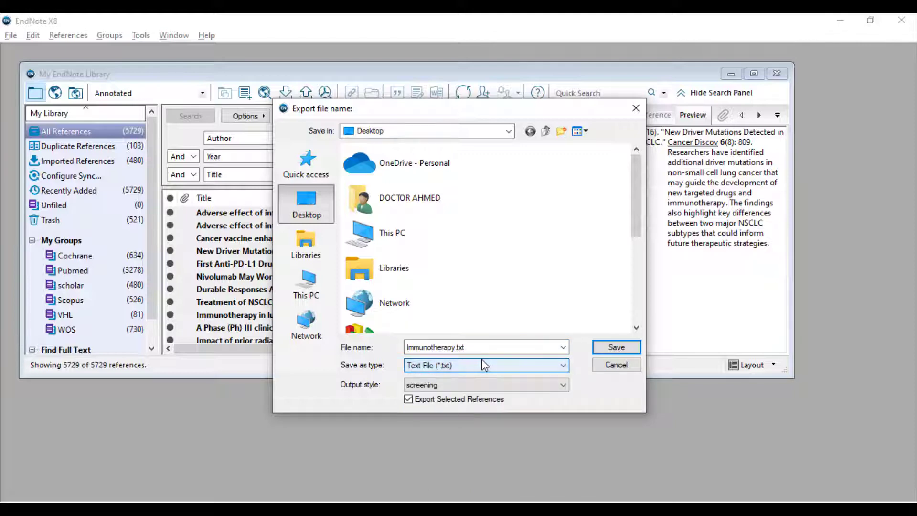
pyautogui.click(615, 348)
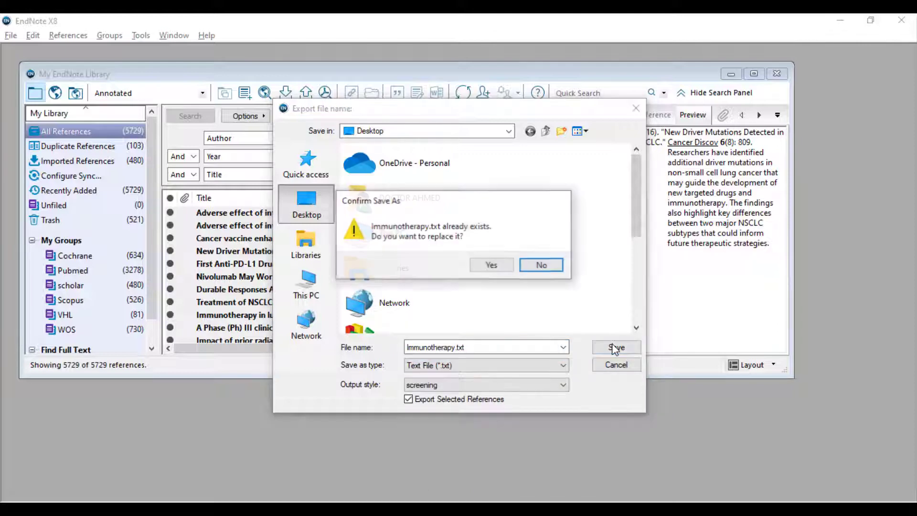
pyautogui.click(492, 266)
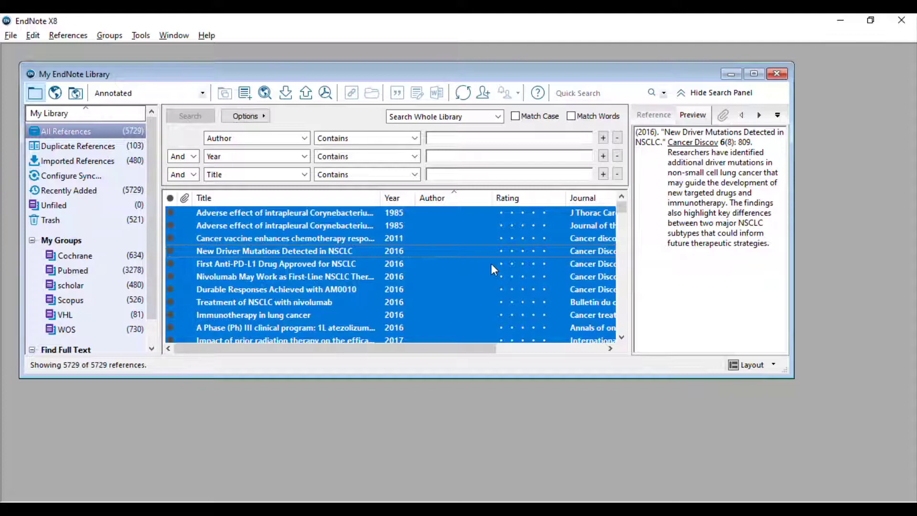
pyautogui.click(463, 315)
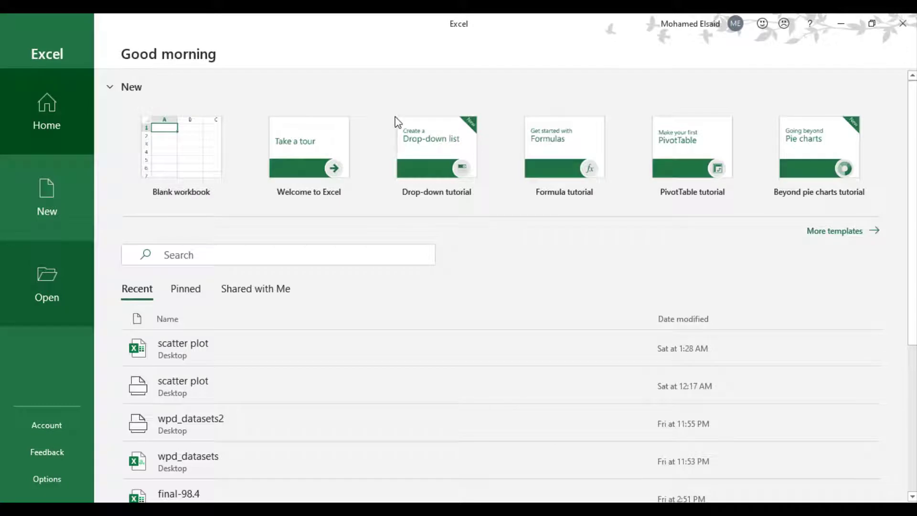
# - Open Immunotherapy.txt from the Desktop with the Text Files filter and finish the Text Import Wizard with defaults
pyautogui.hotkey('ctrl', 'o')
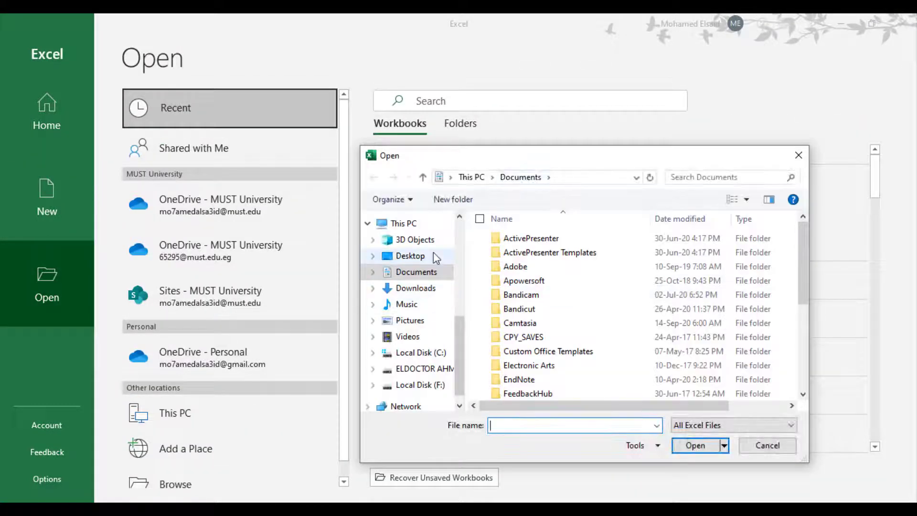
pyautogui.click(434, 256)
pyautogui.click(733, 425)
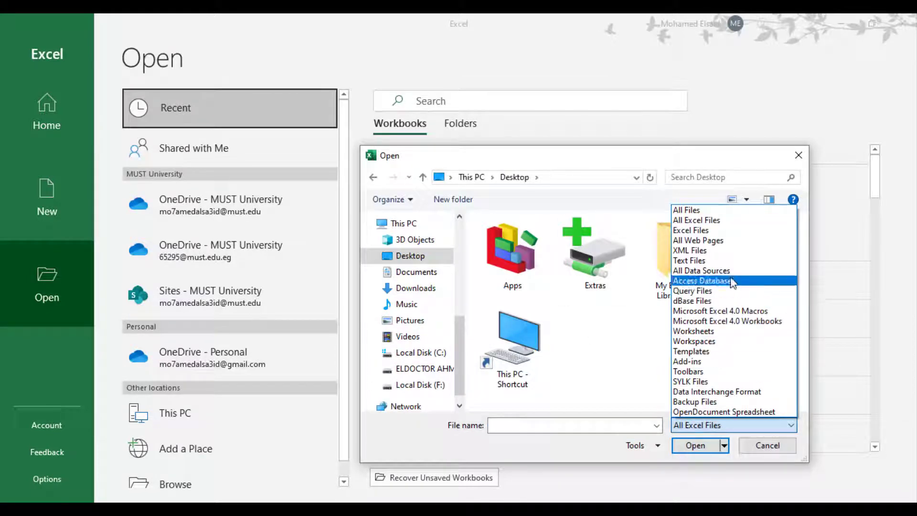
pyautogui.click(706, 261)
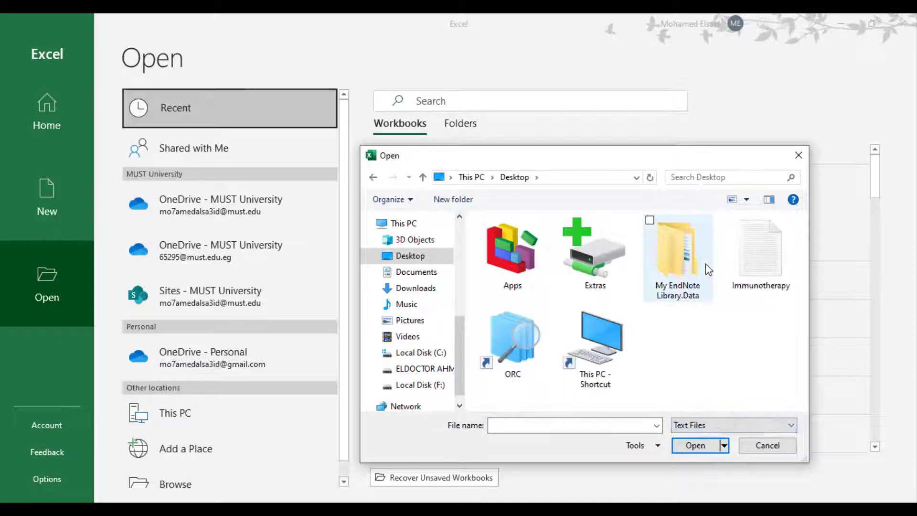
pyautogui.click(759, 267)
pyautogui.doubleClick(758, 264)
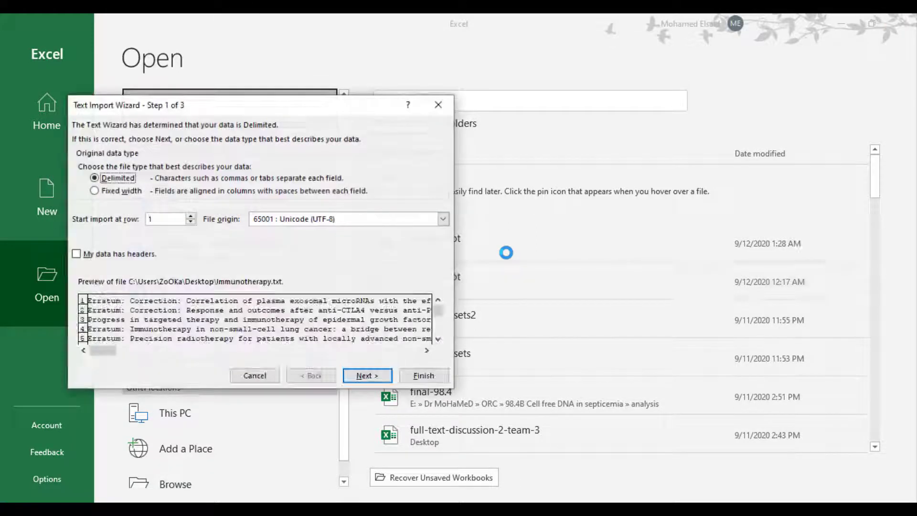
pyautogui.click(373, 377)
pyautogui.click(374, 376)
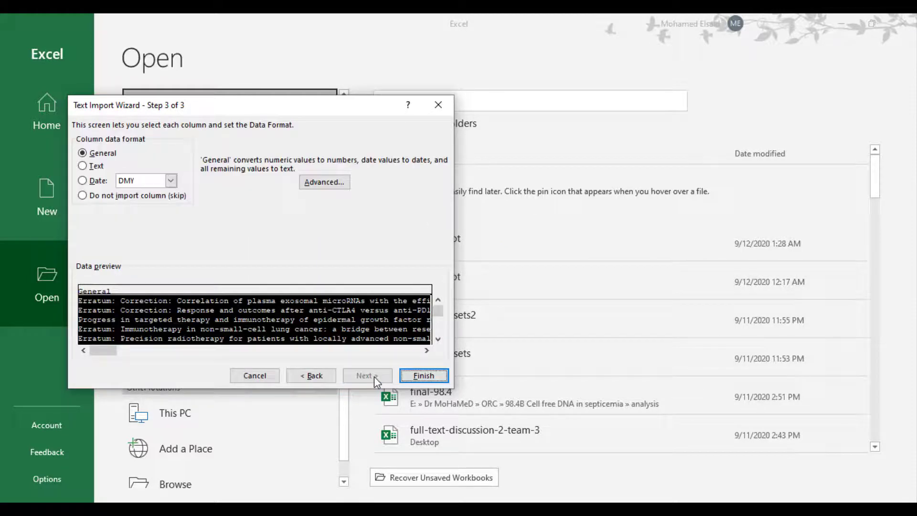
pyautogui.click(420, 375)
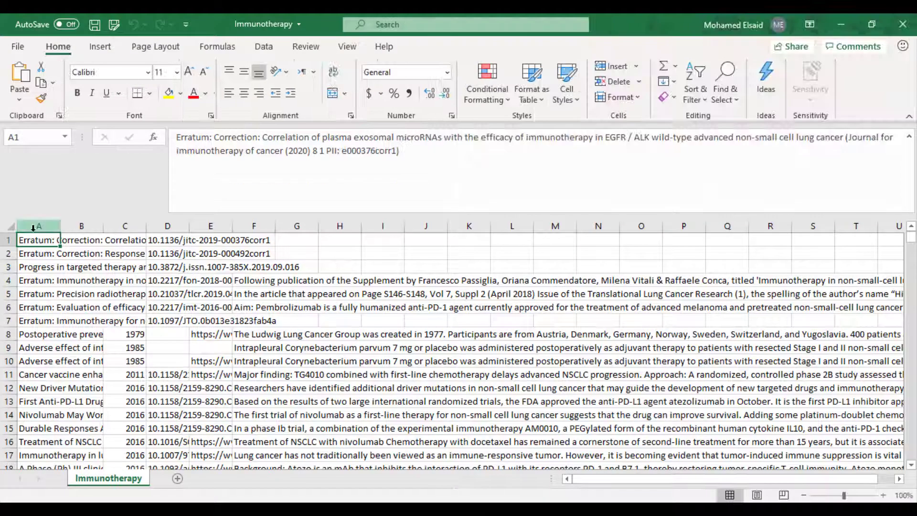
# - Insert a blank row above the references and enter 'Title' in A1
pyautogui.click(8, 239)
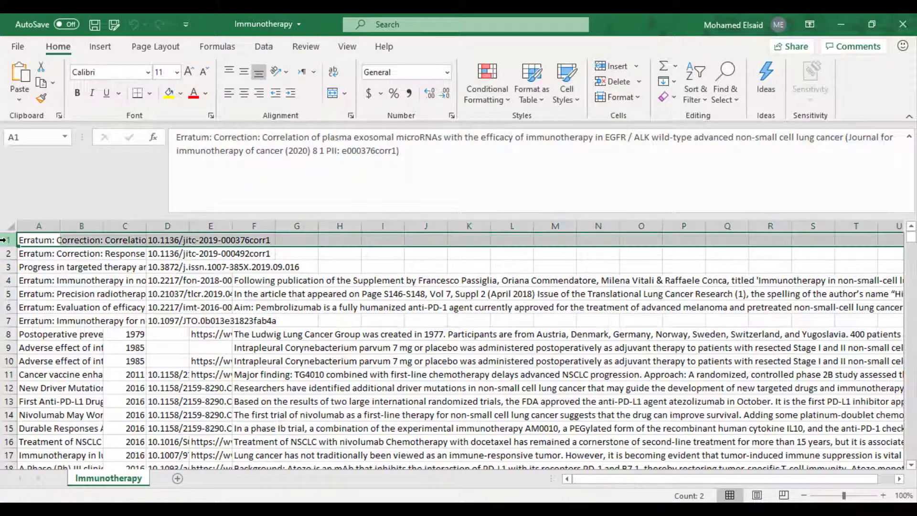
pyautogui.click(613, 66)
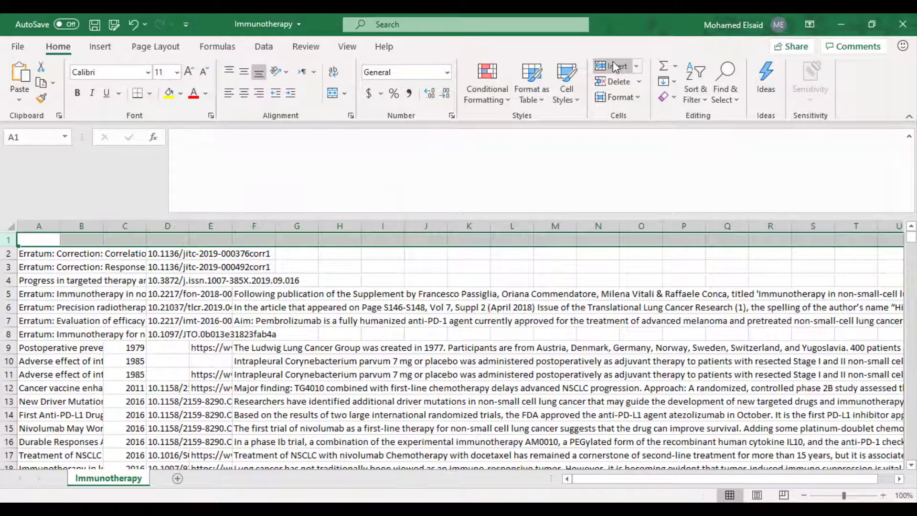
pyautogui.click(50, 241)
pyautogui.write('Title')
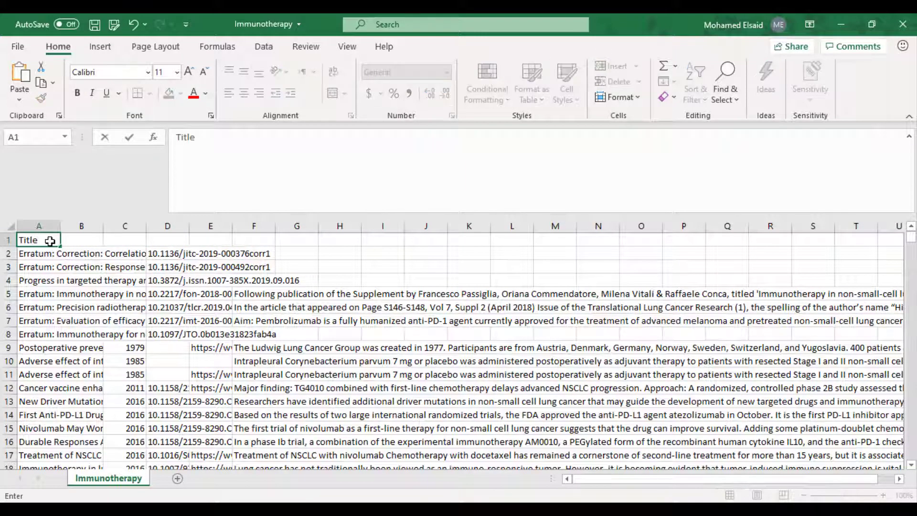
pyautogui.press('Tab')
pyautogui.scroll(-3, 102, 313)
pyautogui.click(101, 312)
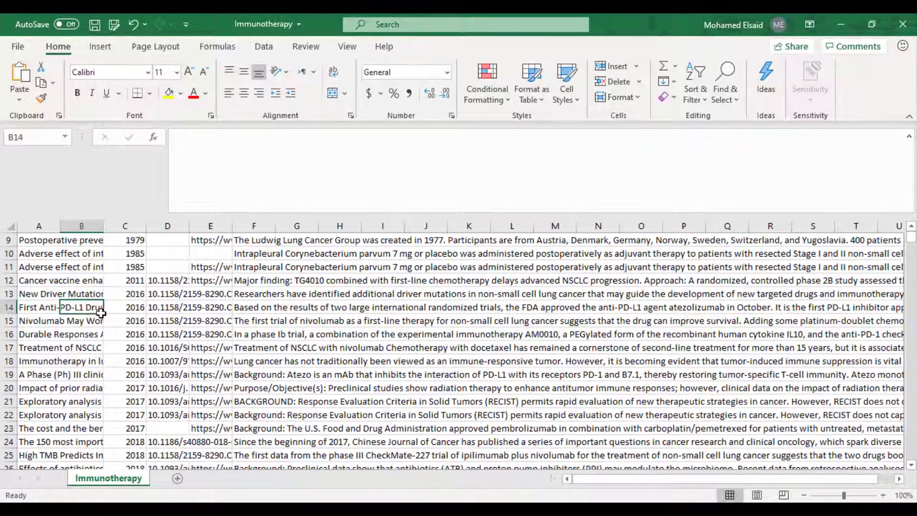
pyautogui.scroll(-8, 92, 318)
pyautogui.hotkey('ctrl', 'Up')
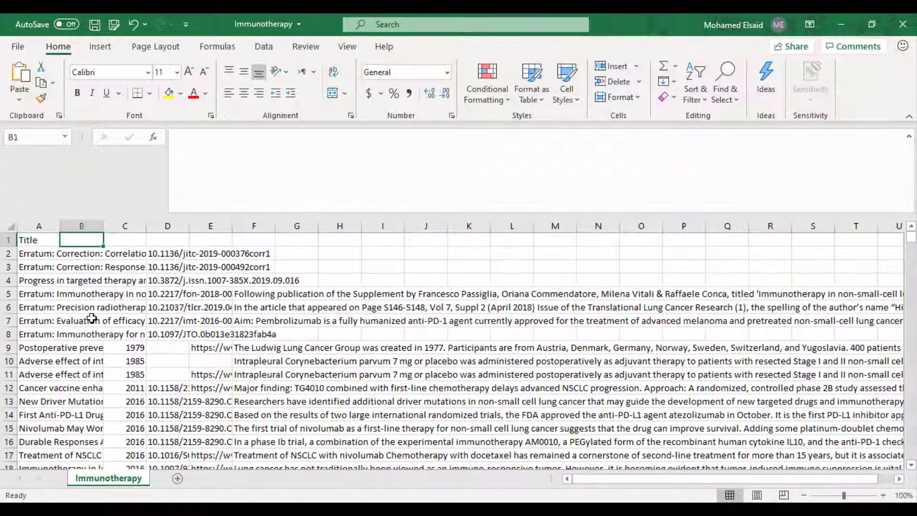
# - Enter 'Authors', 'Year', 'DOI', 'URL' and 'Abstract' in cells B1 through F1
pyautogui.write('Authors')
pyautogui.press('Tab')
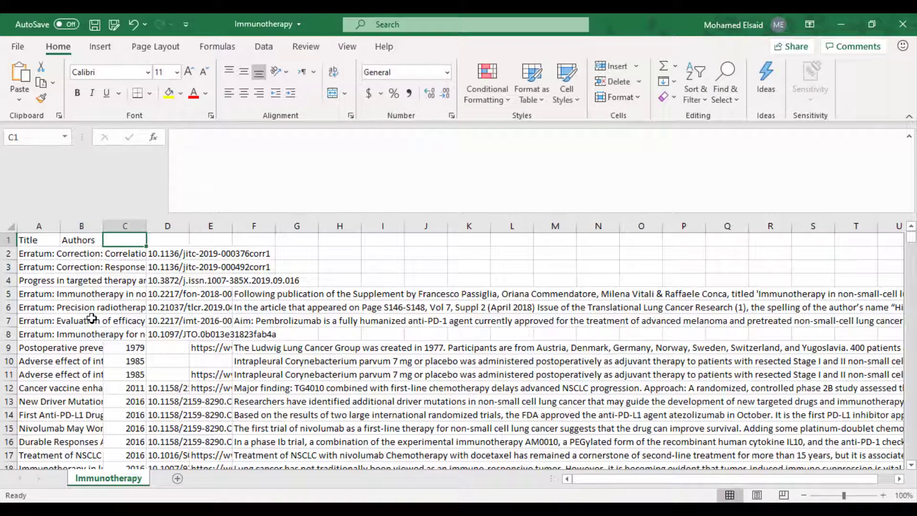
pyautogui.write('Year')
pyautogui.press('Tab')
pyautogui.write('DOI')
pyautogui.press('Tab')
pyautogui.write('URL')
pyautogui.press('Tab')
pyautogui.write('A')
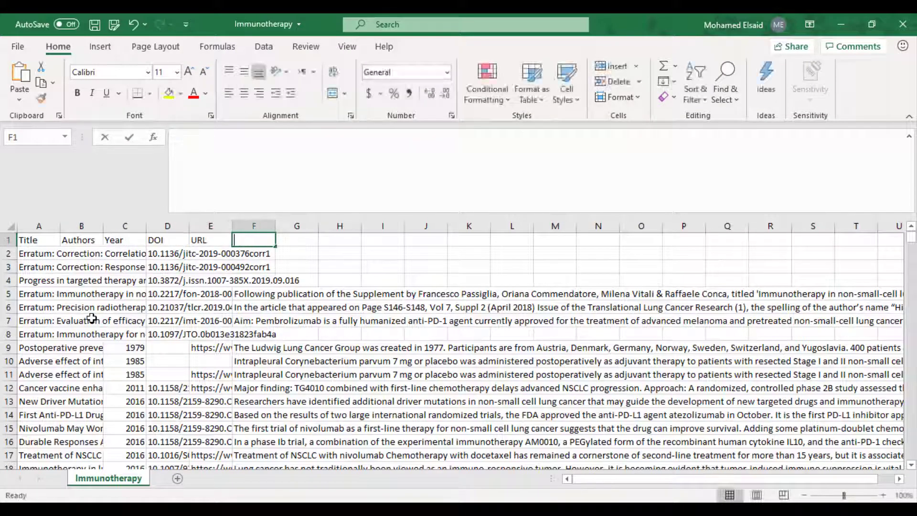
pyautogui.write('bstract')
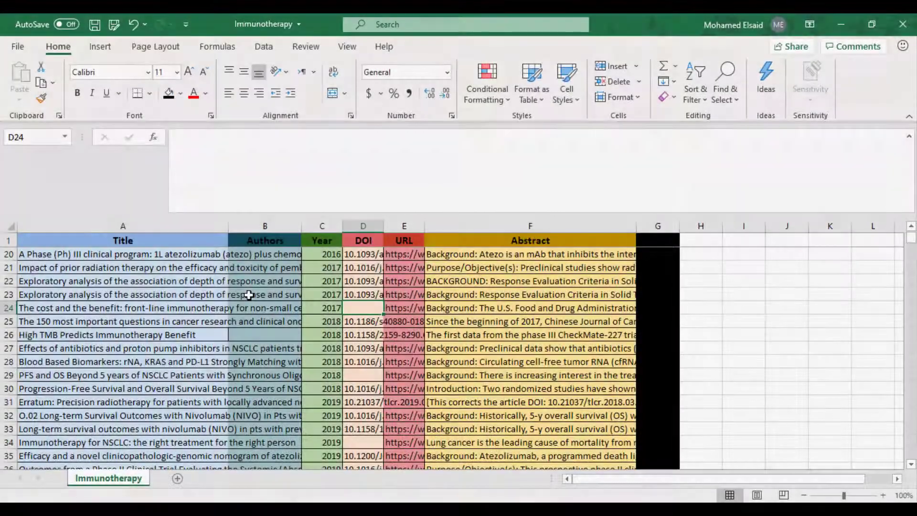
# - Scroll up and down the worksheet to review the labelled reference rows
pyautogui.scroll(-7, 249, 295)
pyautogui.scroll(7, 248, 295)
pyautogui.scroll(3, 249, 295)
pyautogui.scroll(-12, 249, 295)
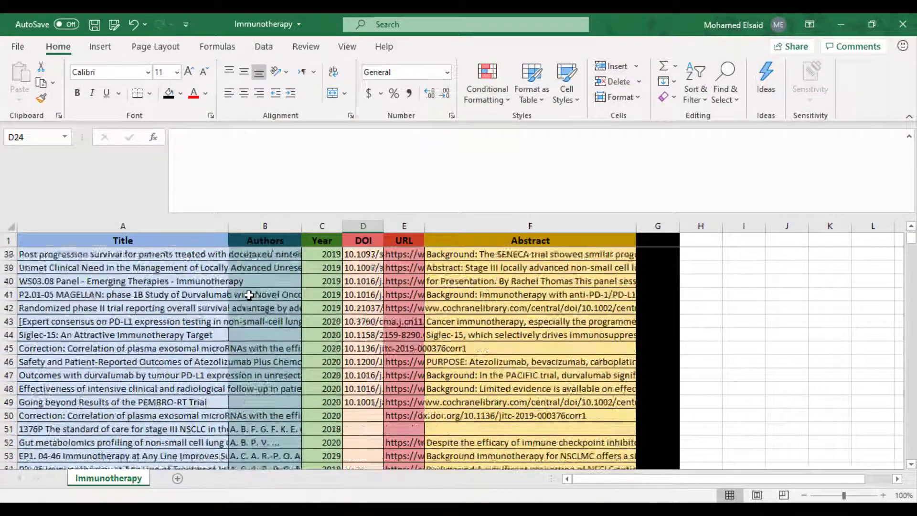